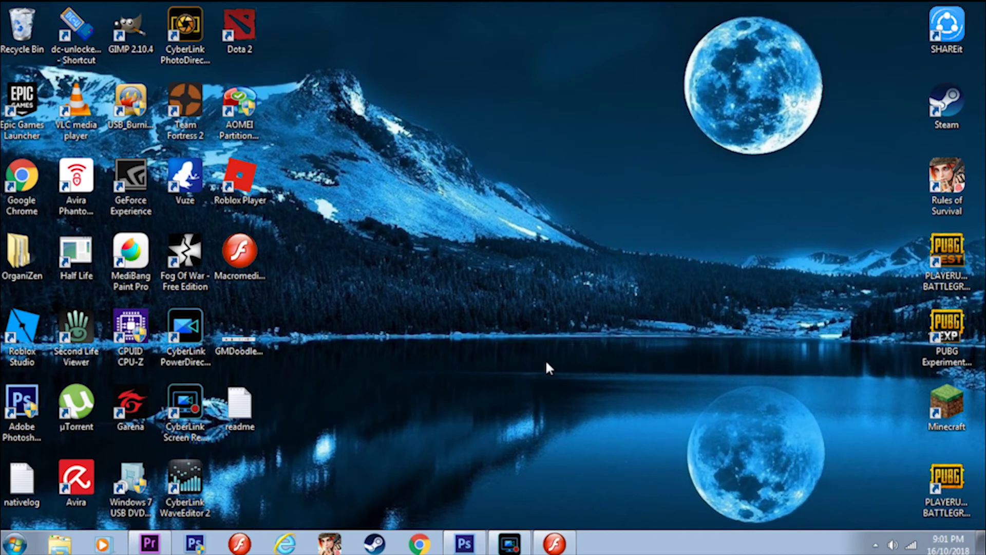
# Launch Flash 8 from the desktop and create a new blank Flash document.
pyautogui.click(553, 543)
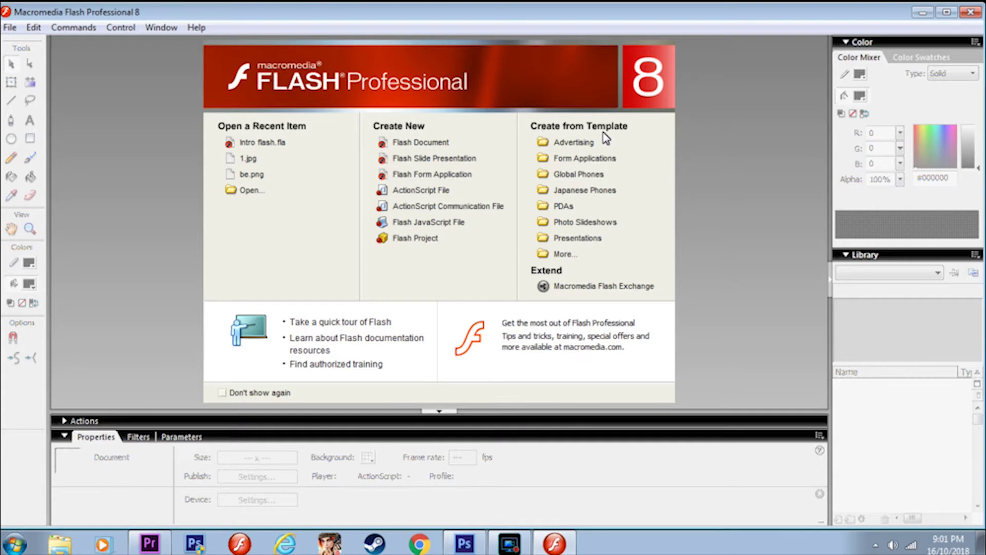
pyautogui.click(414, 145)
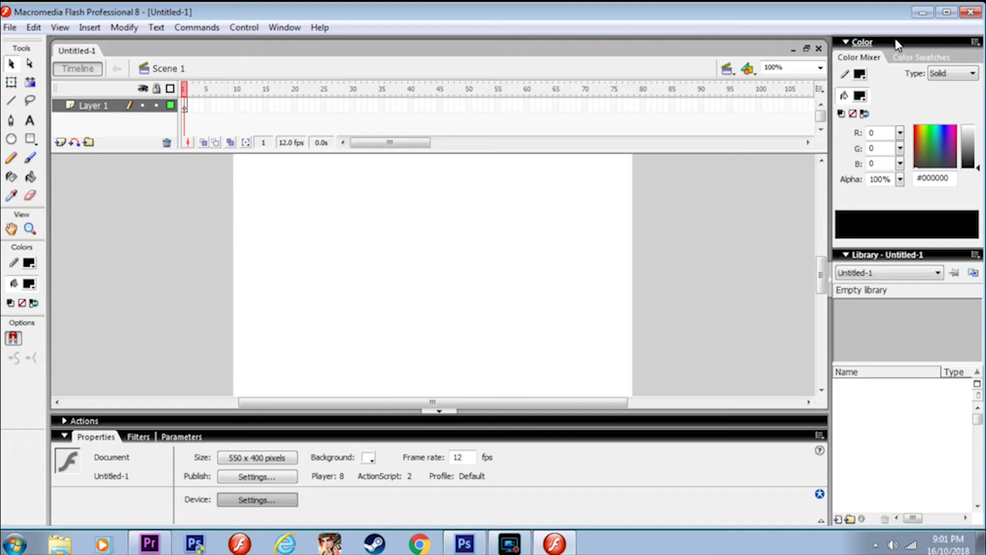
# Toggle between the colour swatches and the Color Mixer panel.
pyautogui.click(902, 57)
pyautogui.click(868, 58)
pyautogui.click(866, 255)
# Set document properties: title 'Cherry text effect', 800×450 pixels, #333333 dark grey background.
pyautogui.click(282, 458)
pyautogui.click(475, 179)
pyautogui.write('Cherry text effect')
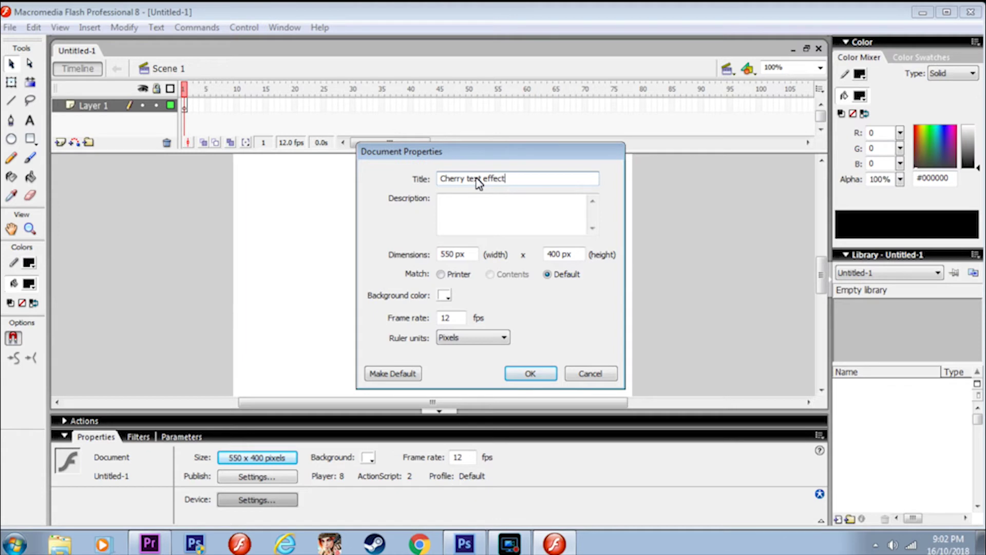
pyautogui.doubleClick(467, 255)
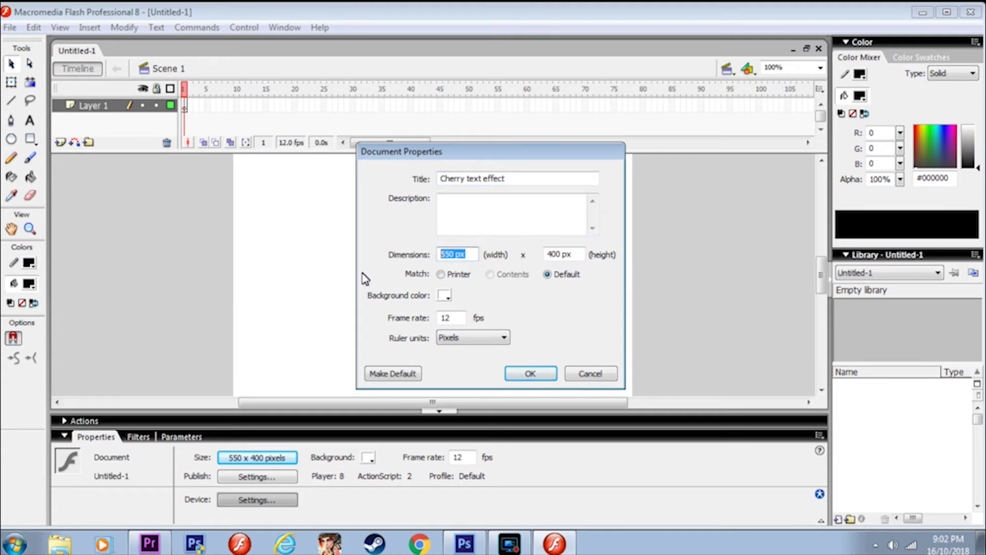
pyautogui.write('800')
pyautogui.press('Tab')
pyautogui.write('45')
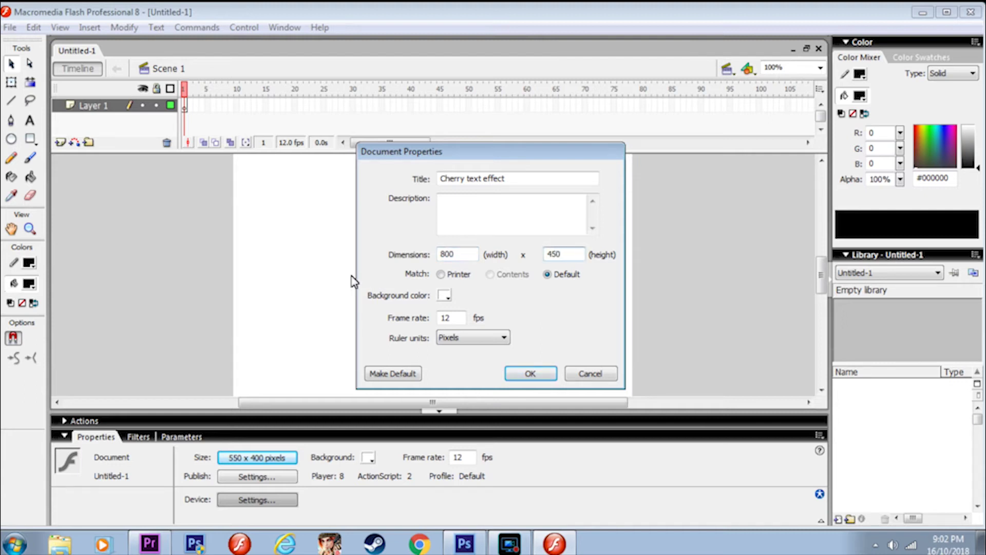
pyautogui.click(444, 296)
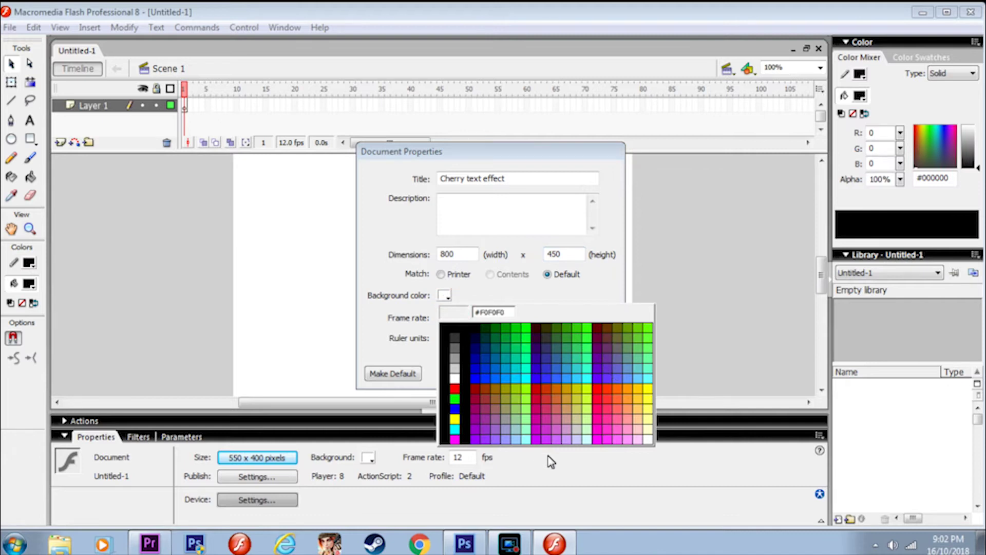
pyautogui.click(454, 338)
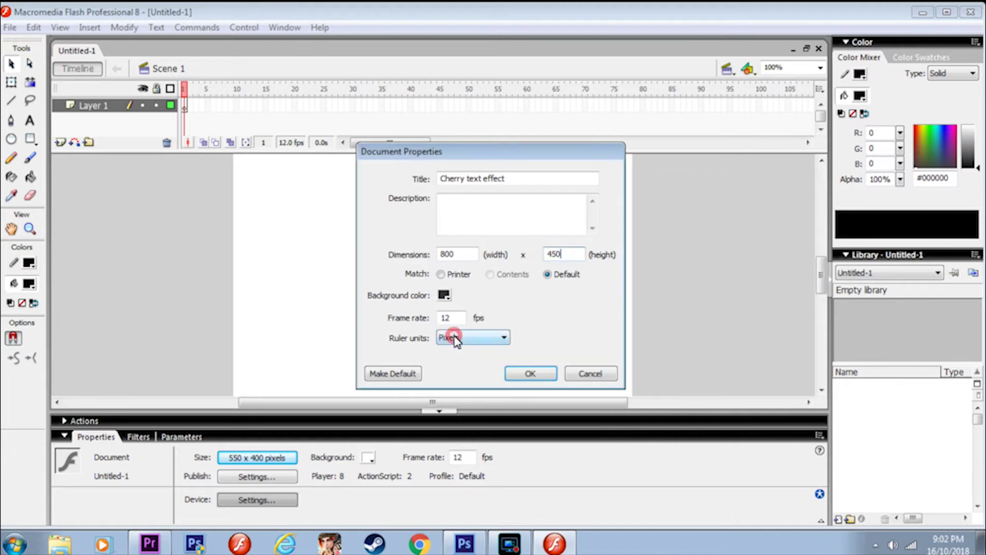
pyautogui.click(522, 374)
# Set the stage zoom to 75%.
pyautogui.click(521, 253)
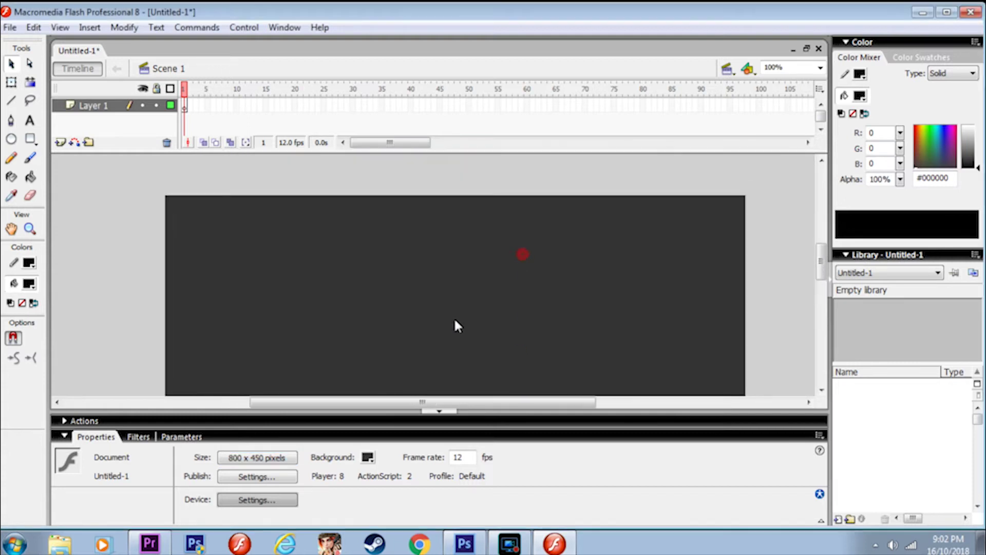
pyautogui.click(479, 244)
pyautogui.click(467, 294)
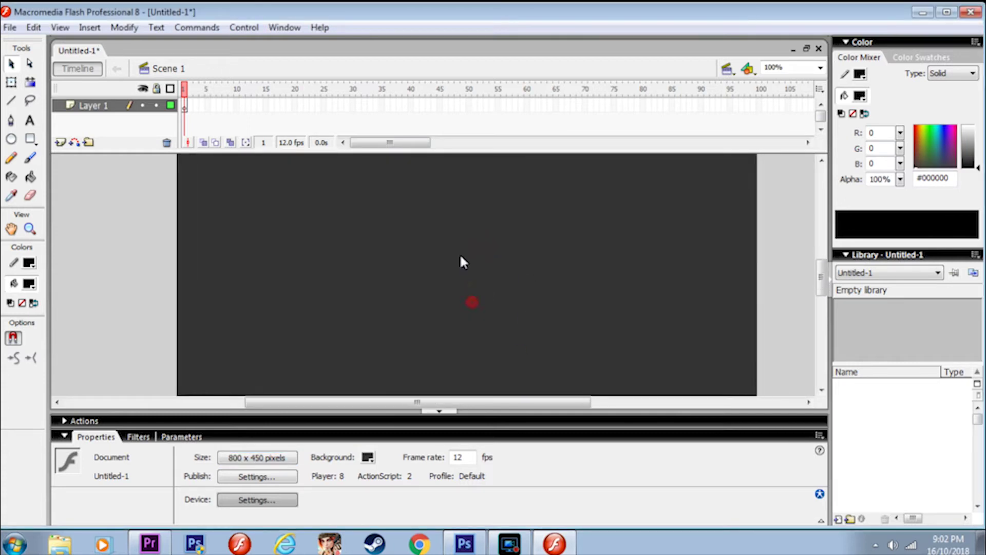
pyautogui.click(775, 70)
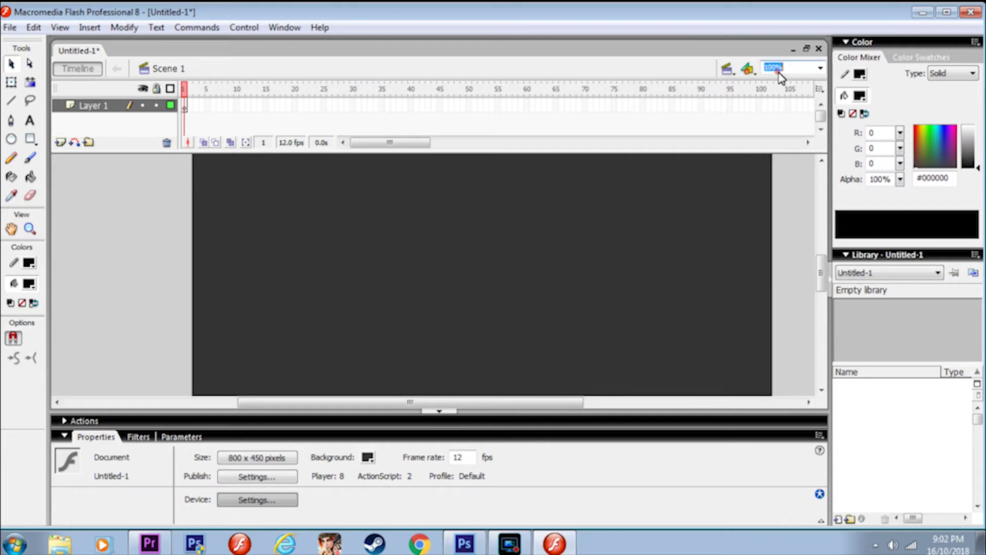
pyautogui.write('75')
pyautogui.press('Return')
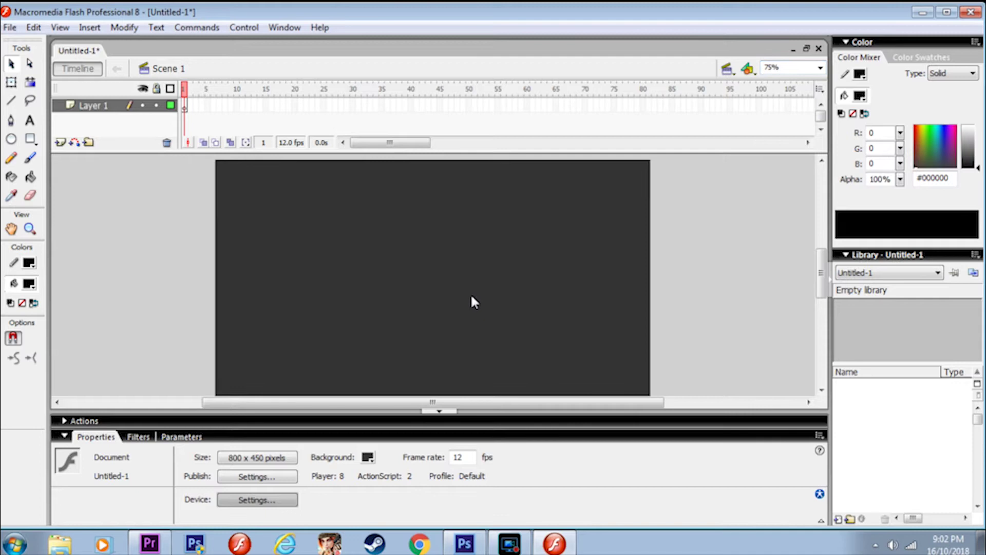
pyautogui.moveTo(471, 294); pyautogui.dragTo(479, 288)
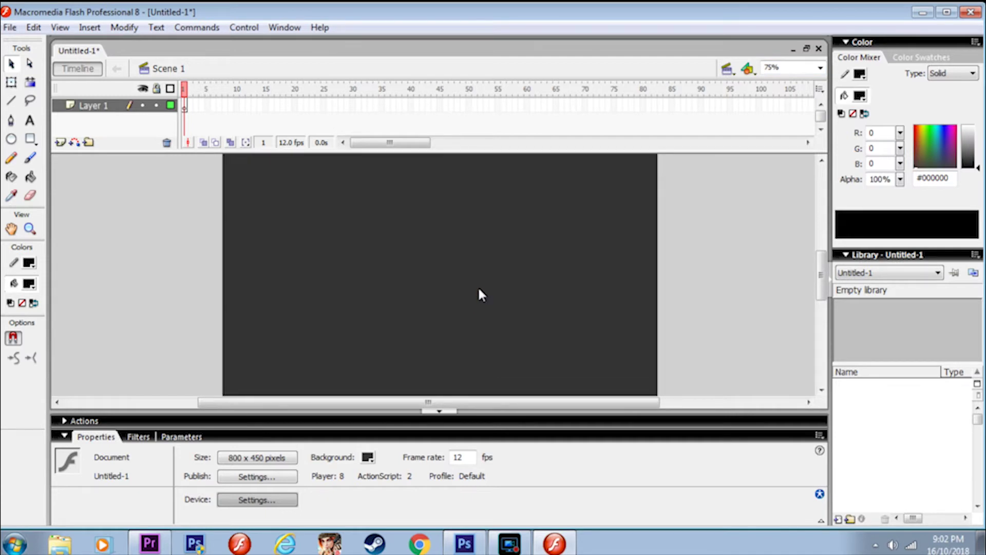
# Rename Layer 1 to 'Cherry Latara' and select its first frame.
pyautogui.doubleClick(97, 106)
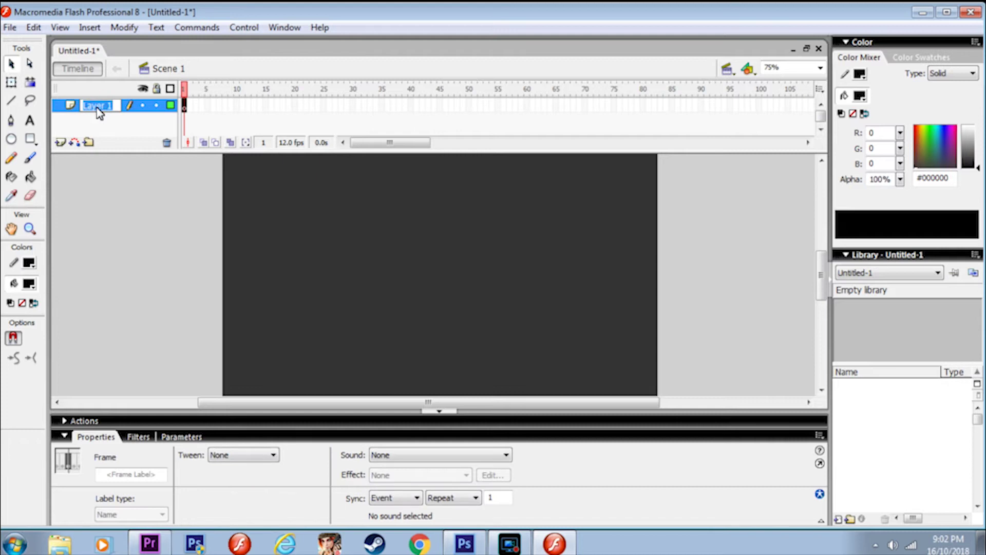
pyautogui.write('Che')
pyautogui.write(' Latara')
pyautogui.click(185, 109)
pyautogui.click(185, 107)
pyautogui.click(30, 121)
pyautogui.click(400, 266)
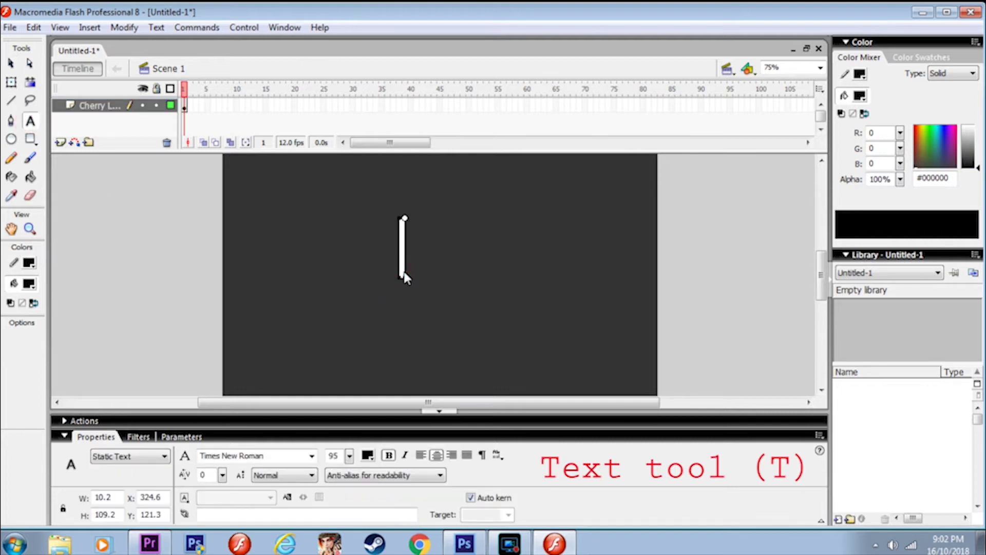
pyautogui.write('Cherry ')
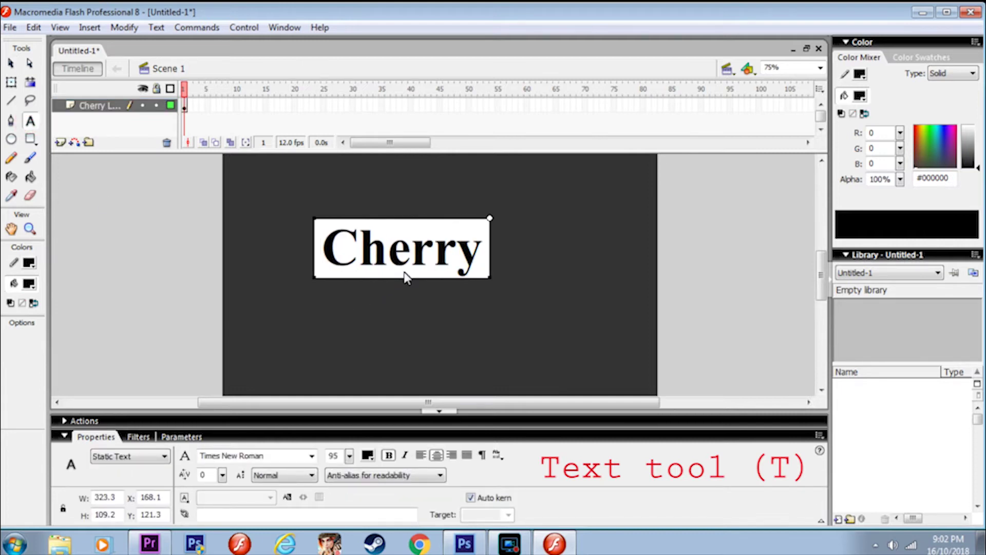
pyautogui.write('Latara')
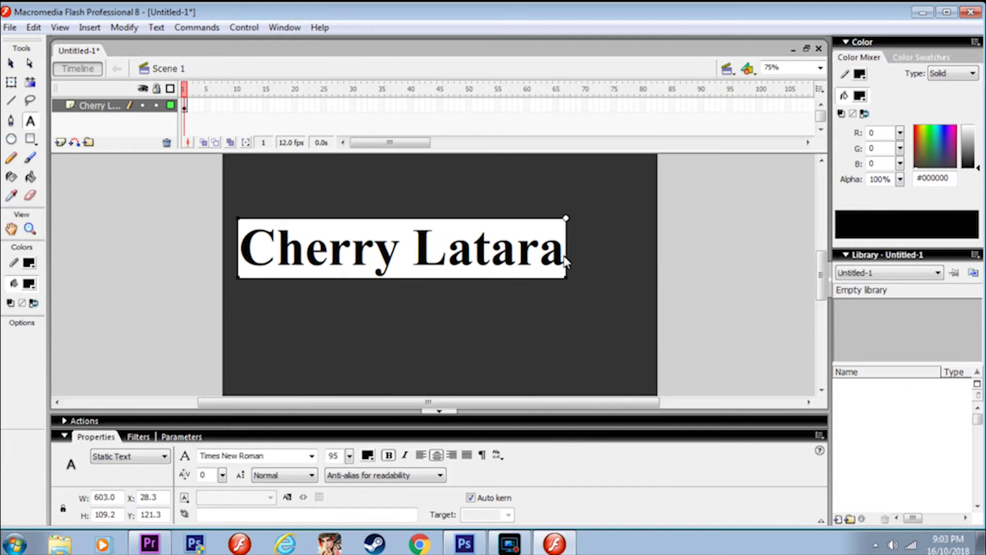
# Format the whole title as Times New Roman at size 96.
pyautogui.moveTo(565, 259); pyautogui.dragTo(237, 287)
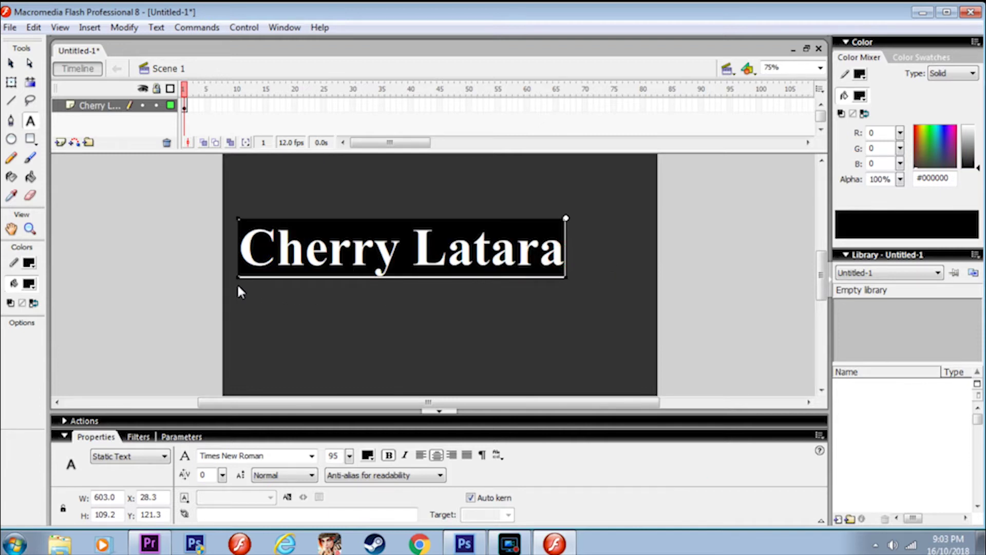
pyautogui.click(311, 455)
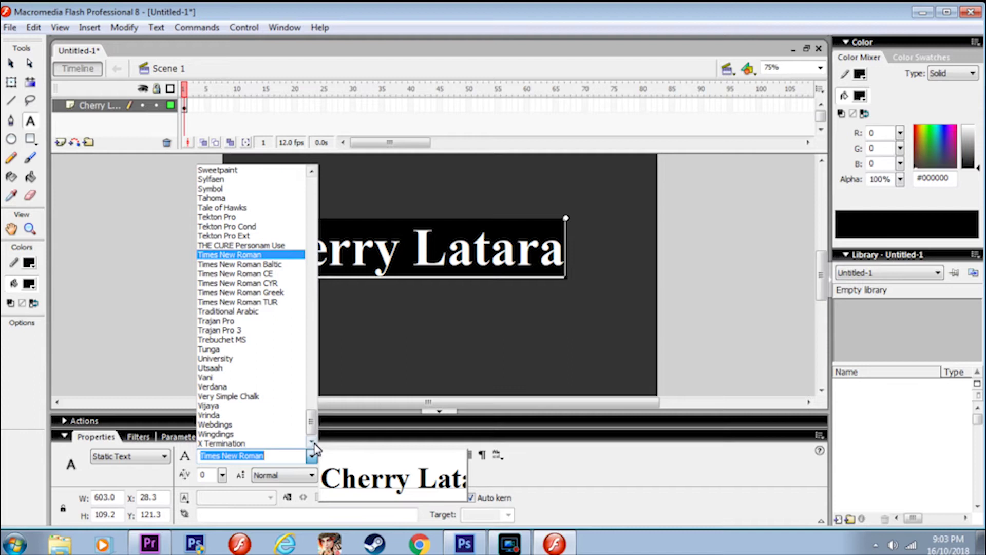
pyautogui.click(311, 457)
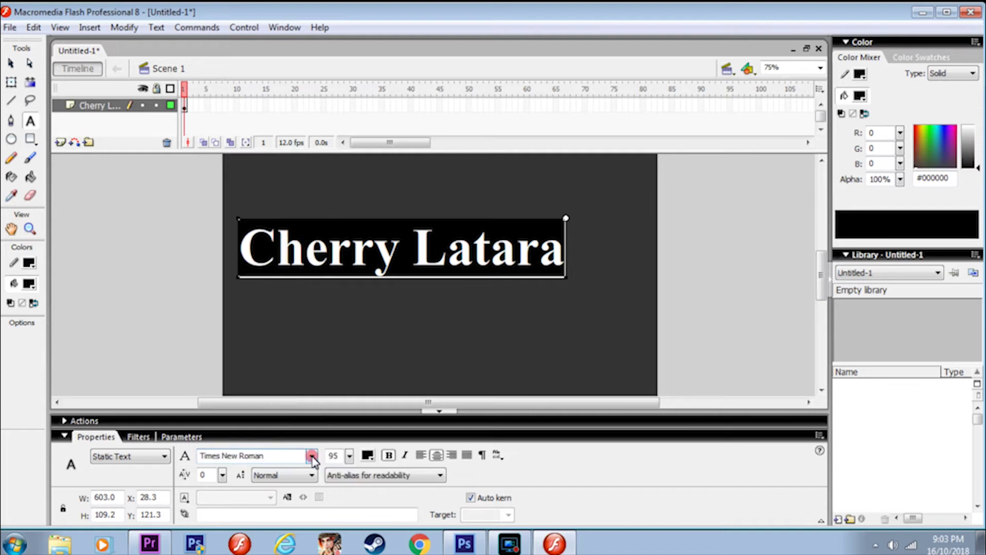
pyautogui.click(351, 455)
pyautogui.moveTo(352, 459); pyautogui.dragTo(343, 466)
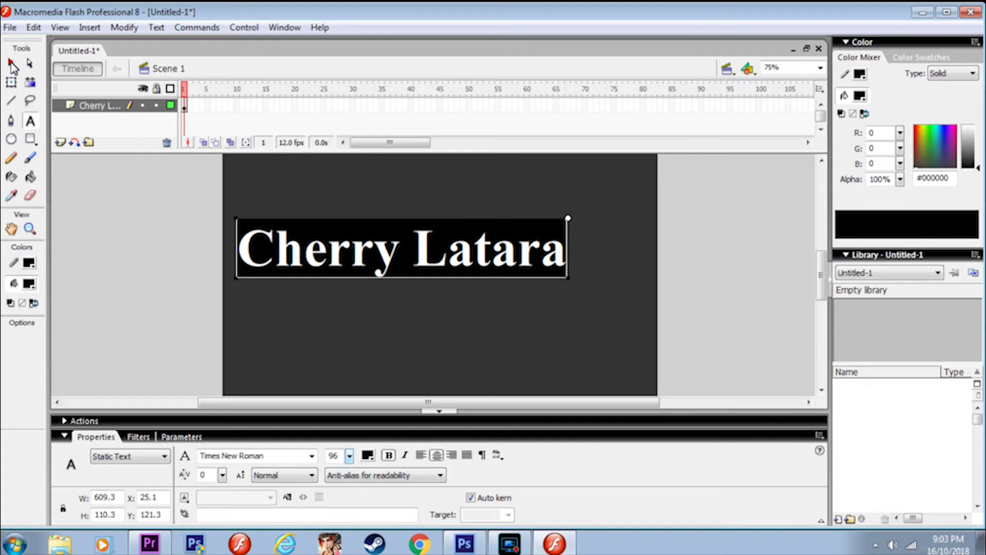
# Move the Cherry Latara text block slightly lower, toward the stage centre.
pyautogui.click(13, 66)
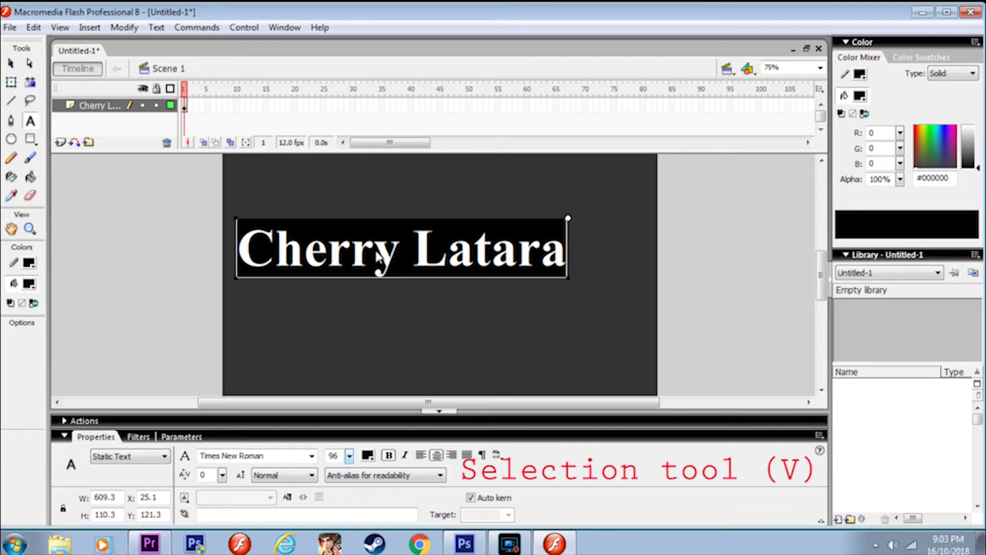
pyautogui.press('v')
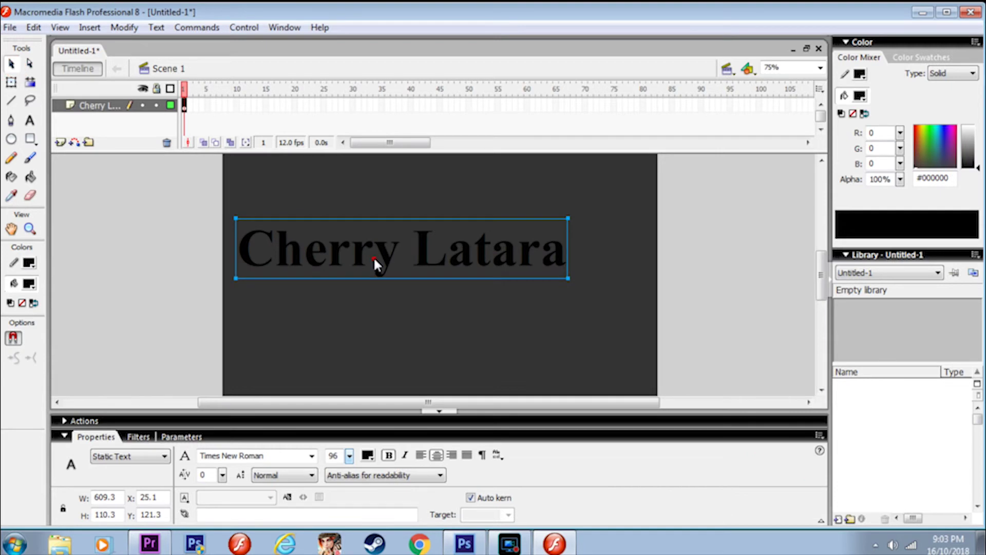
pyautogui.moveTo(373, 257); pyautogui.dragTo(424, 266)
pyautogui.moveTo(424, 268); pyautogui.dragTo(420, 274)
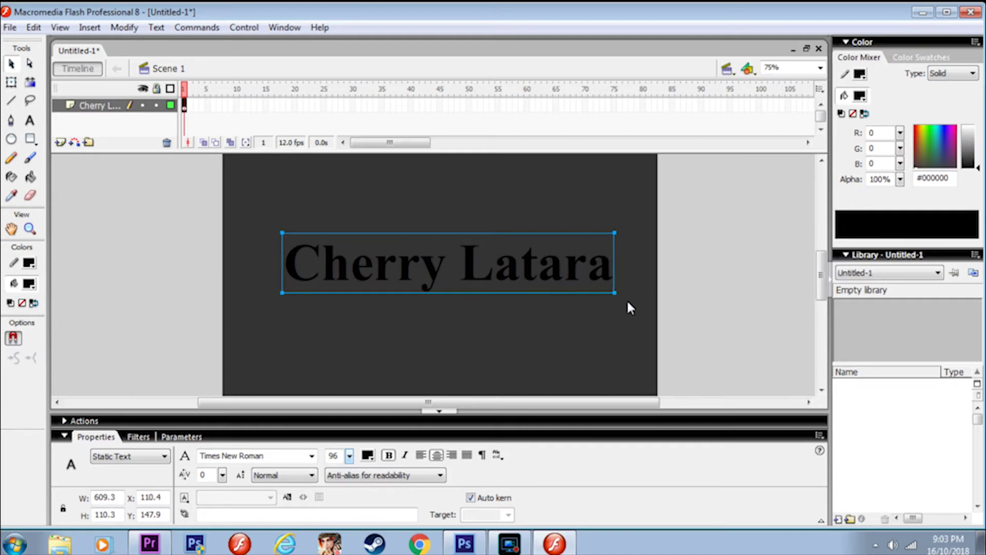
pyautogui.moveTo(616, 298); pyautogui.dragTo(616, 274)
pyautogui.moveTo(520, 253); pyautogui.dragTo(520, 256)
pyautogui.click(184, 108)
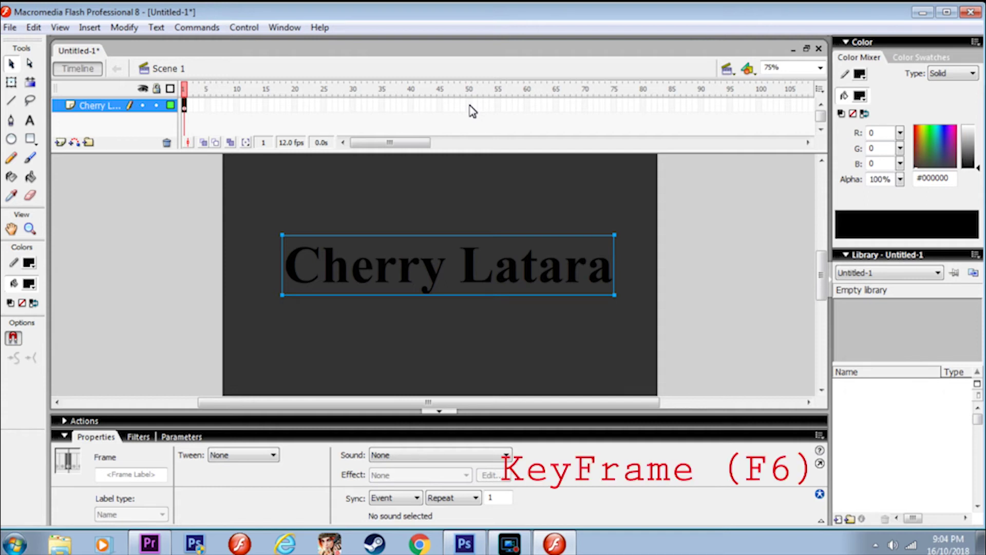
# Add a keyframe at frame 50 and insert a new layer below the text layer.
pyautogui.rightClick(469, 106)
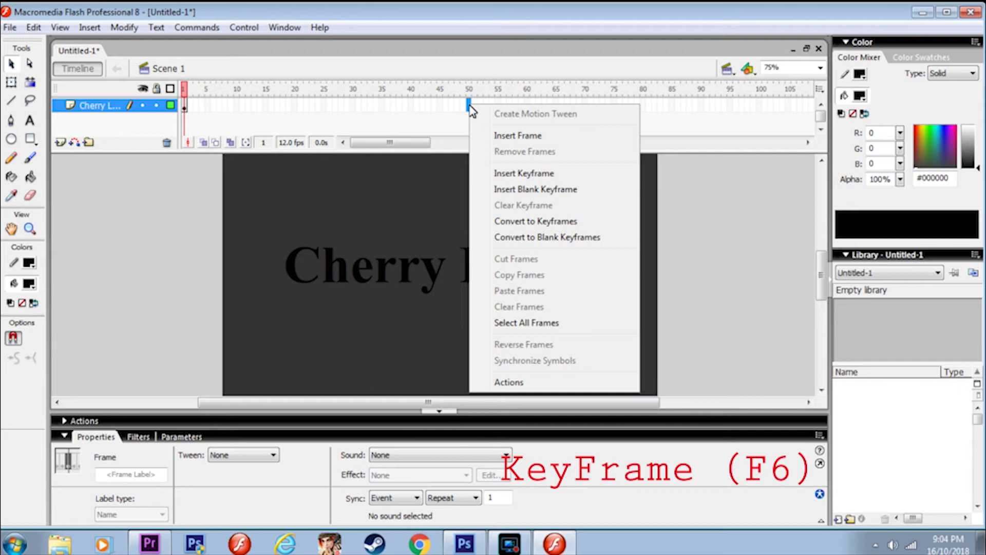
pyautogui.click(485, 174)
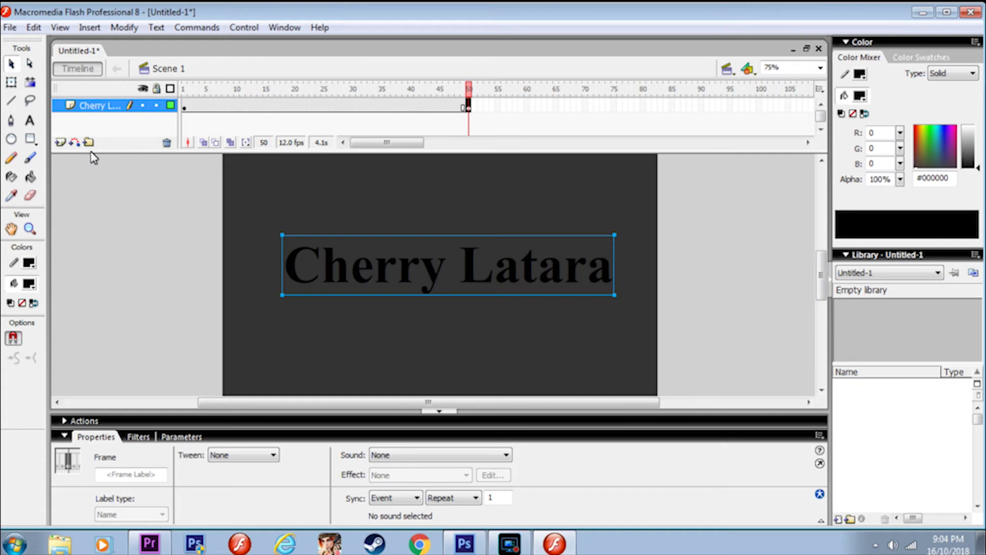
pyautogui.click(60, 142)
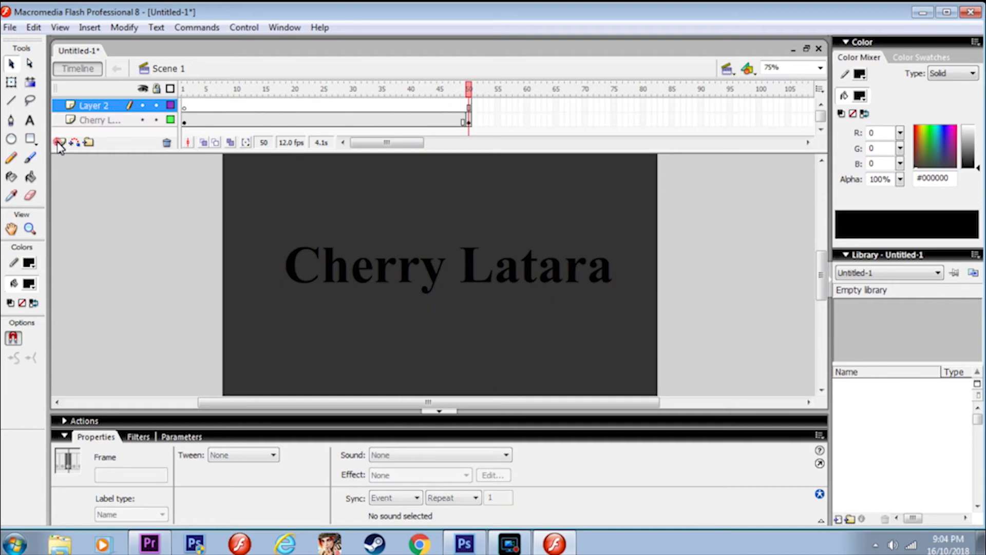
pyautogui.moveTo(88, 109); pyautogui.dragTo(86, 124)
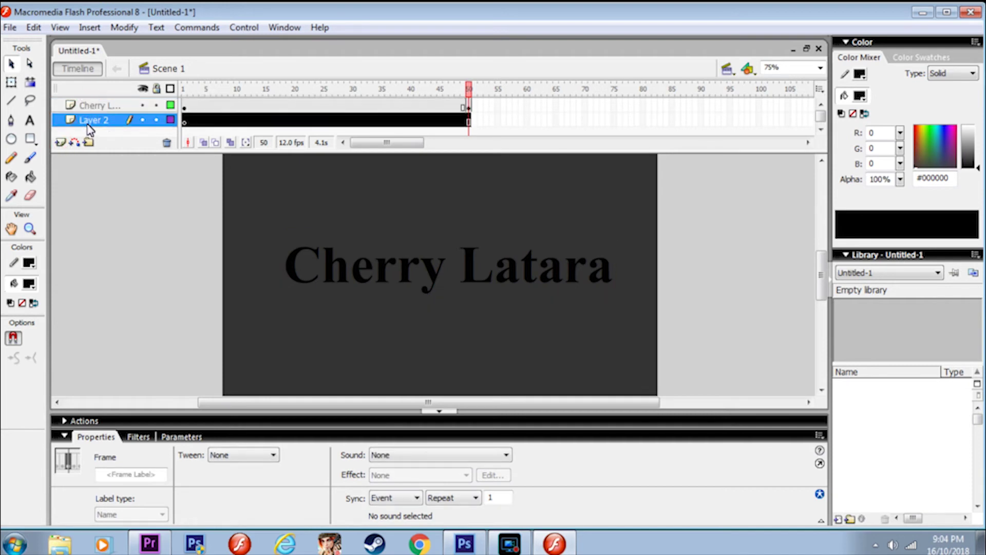
# Name the new layer 'mask' and select its frame 1.
pyautogui.doubleClick(87, 124)
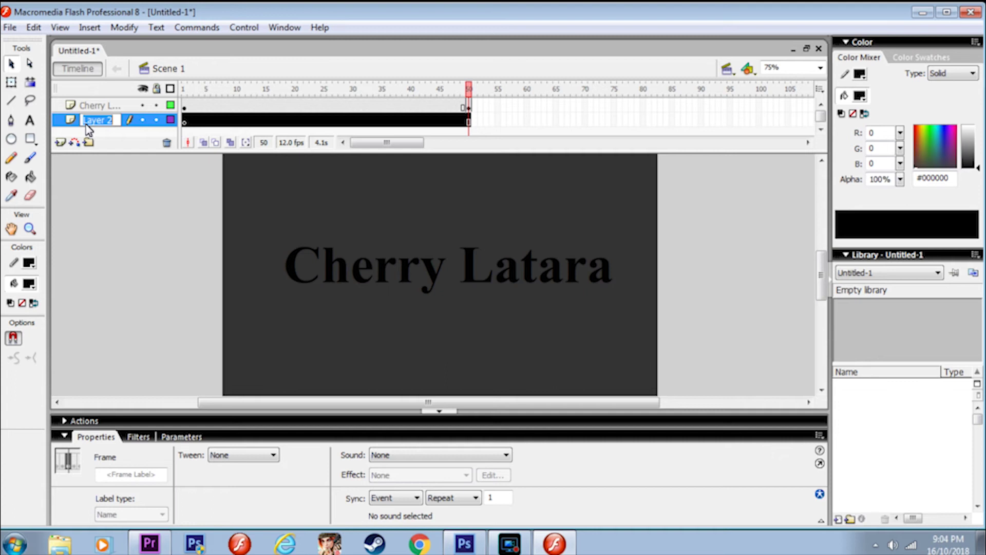
pyautogui.write('mask')
pyautogui.press('Return')
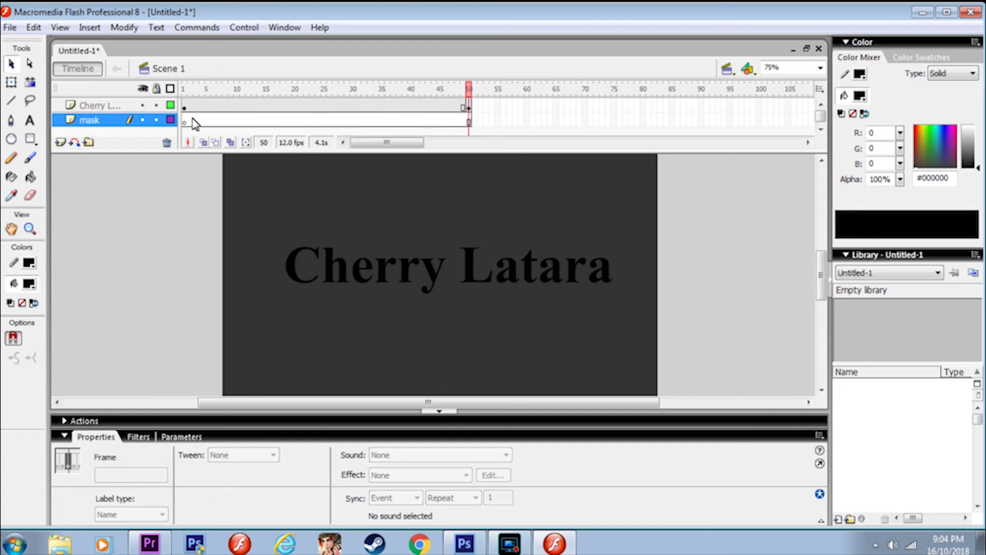
pyautogui.click(184, 122)
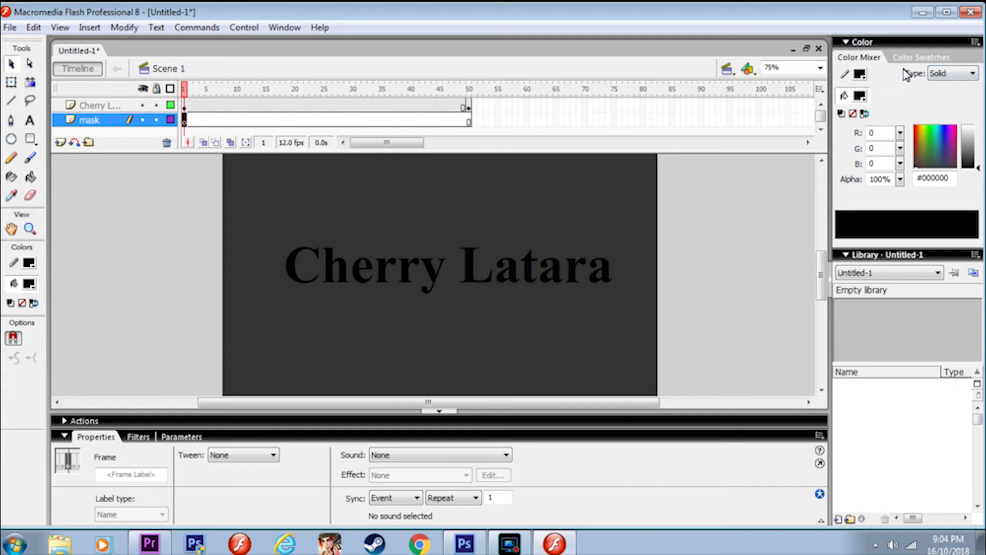
# Make a linear gradient fill with #0033FF blue ends and a centred #FFFFFF white stop.
pyautogui.click(955, 82)
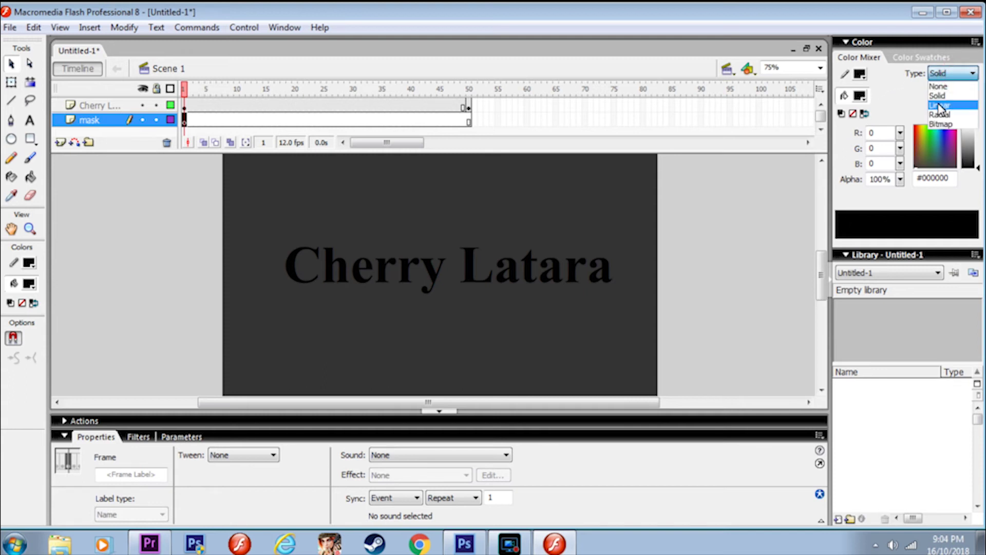
pyautogui.click(940, 106)
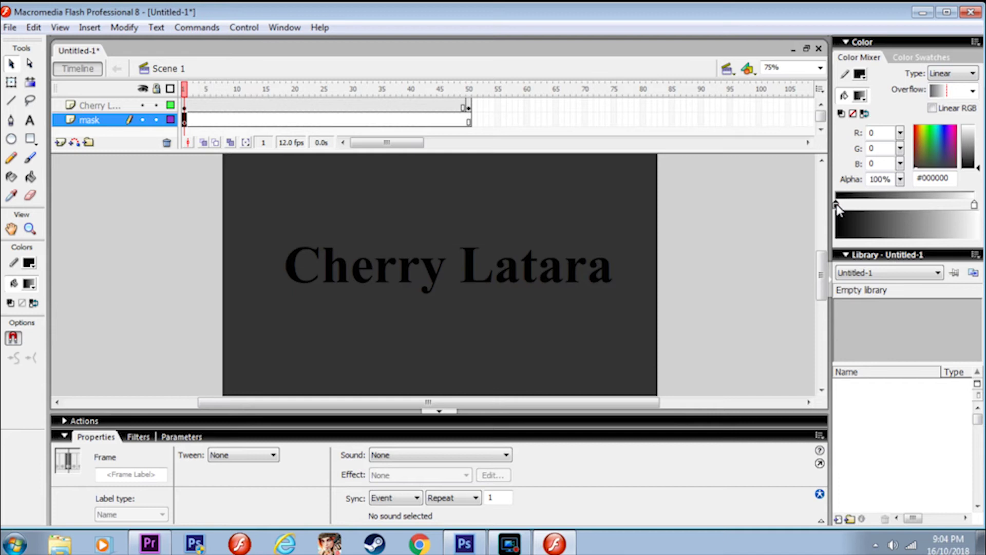
pyautogui.moveTo(836, 205); pyautogui.dragTo(864, 204)
pyautogui.moveTo(974, 204); pyautogui.dragTo(945, 206)
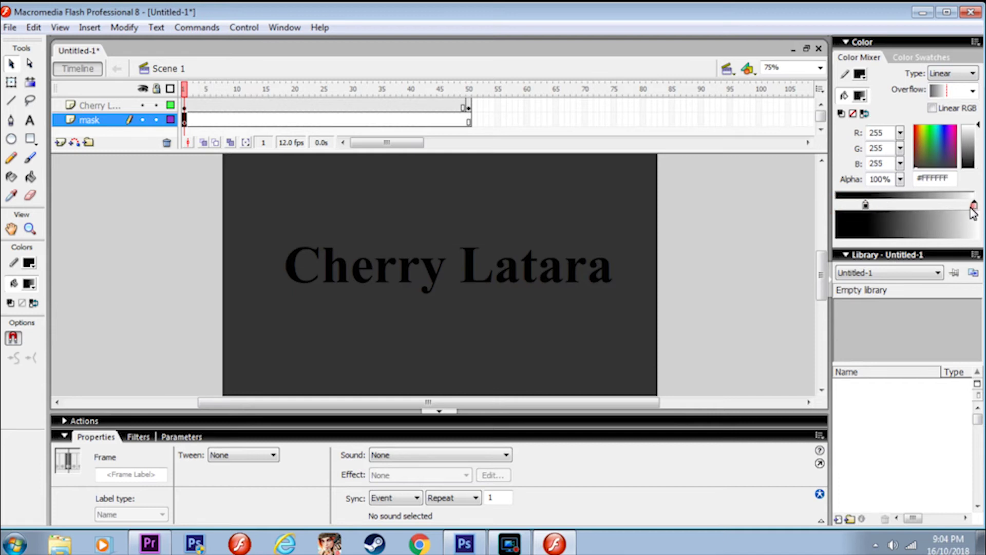
pyautogui.click(944, 205)
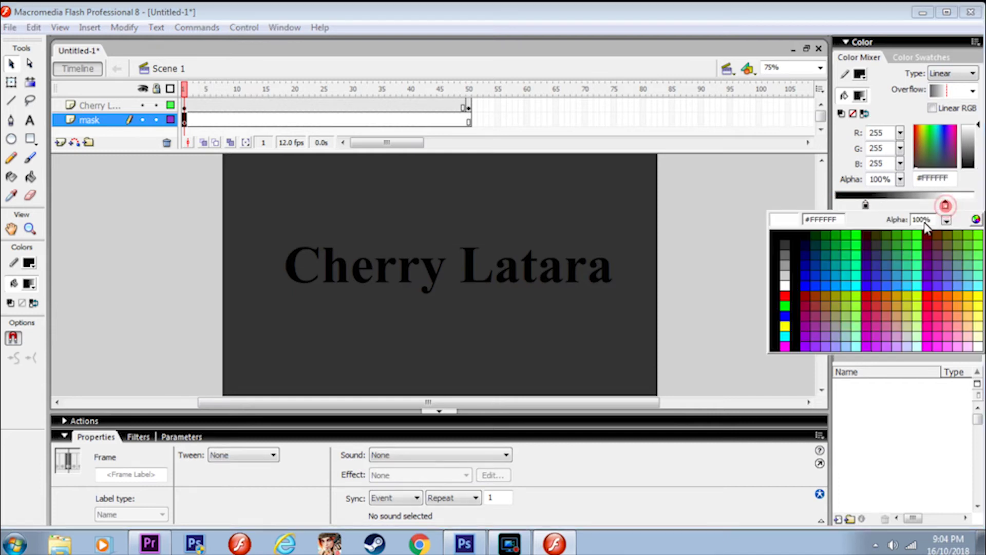
pyautogui.click(824, 287)
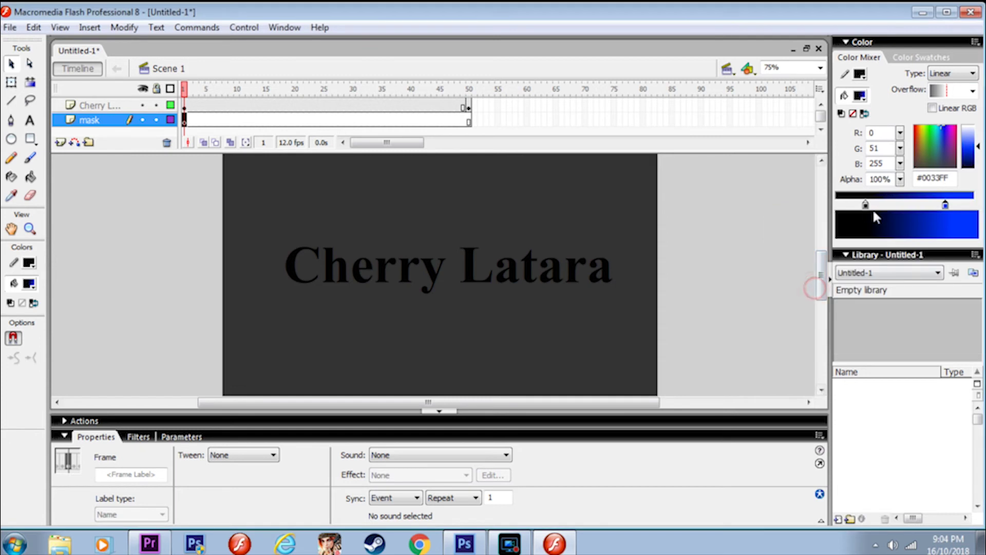
pyautogui.click(865, 204)
pyautogui.click(822, 285)
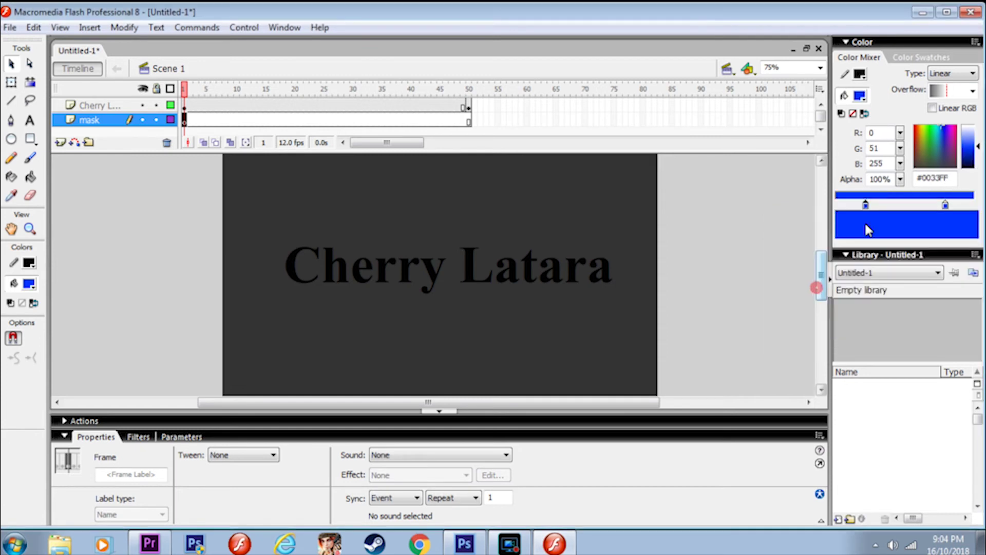
pyautogui.click(902, 204)
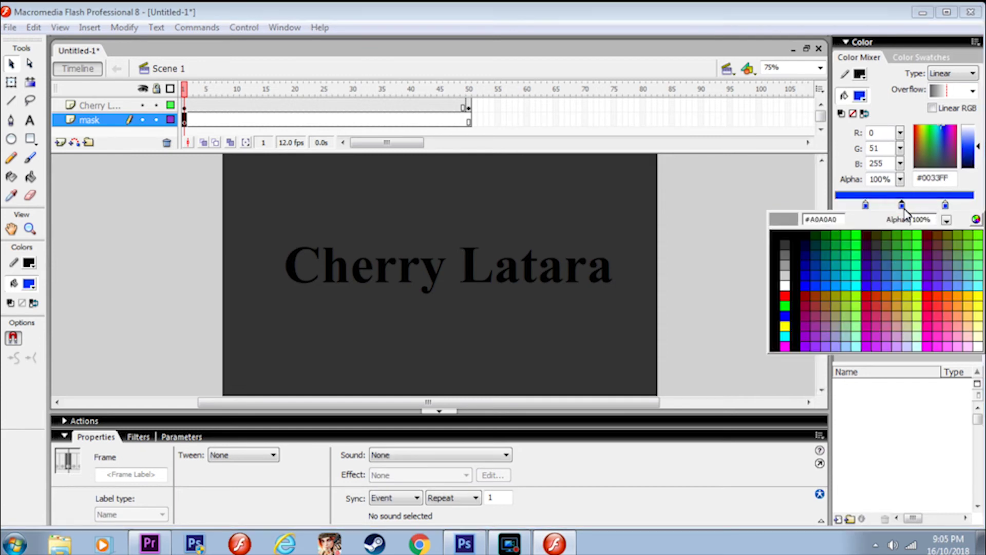
pyautogui.click(786, 288)
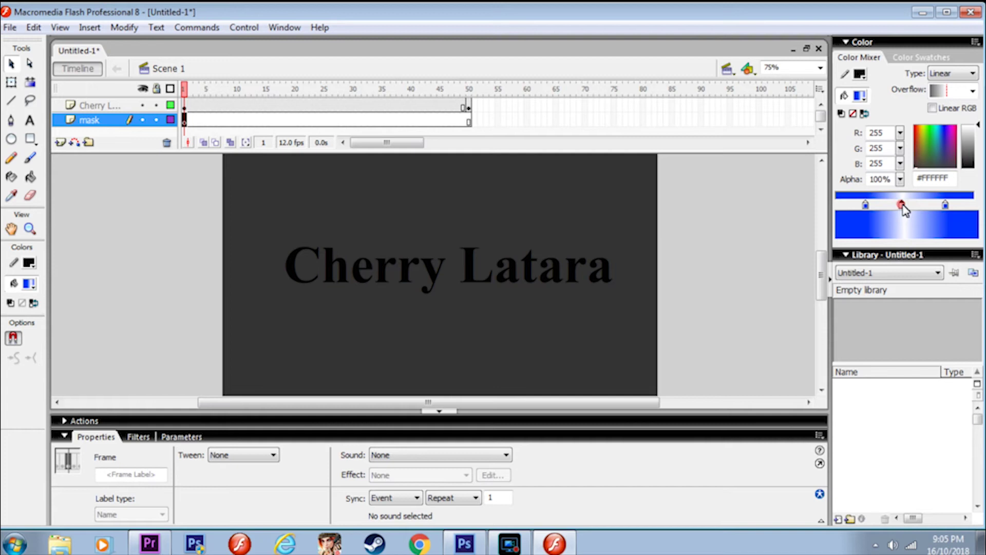
pyautogui.moveTo(902, 206); pyautogui.dragTo(906, 206)
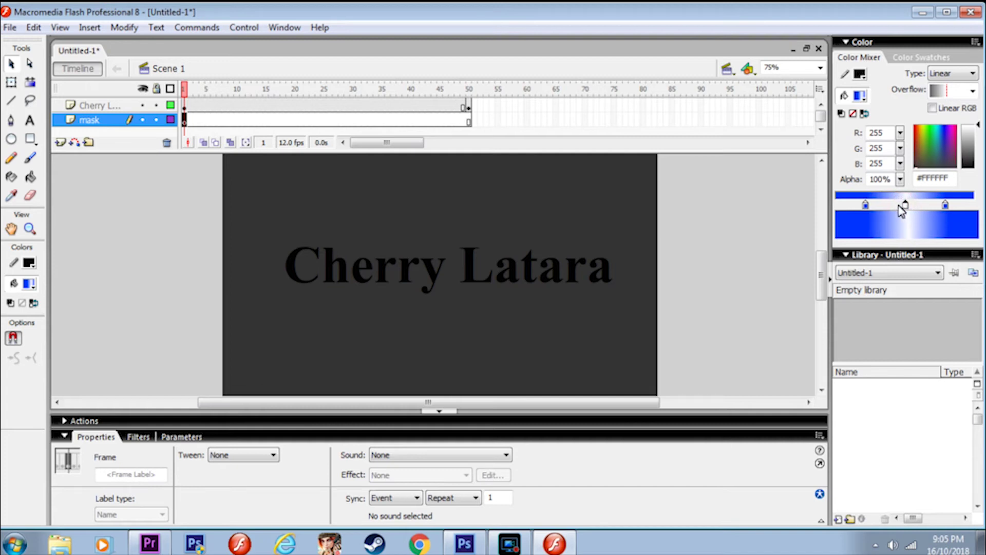
# Draw a long gradient rectangle over the title, extending past the stage's right edge.
pyautogui.click(31, 140)
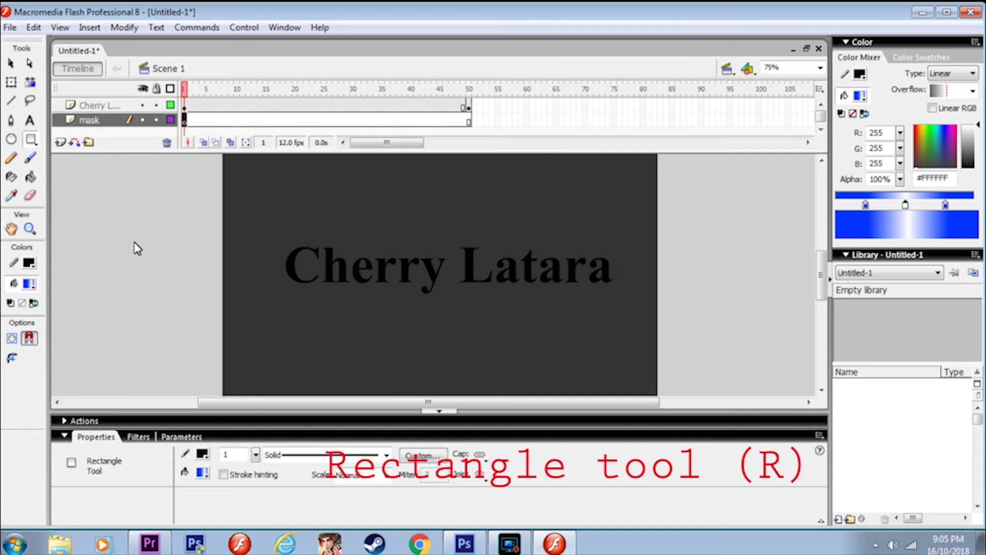
pyautogui.moveTo(126, 239); pyautogui.dragTo(458, 299)
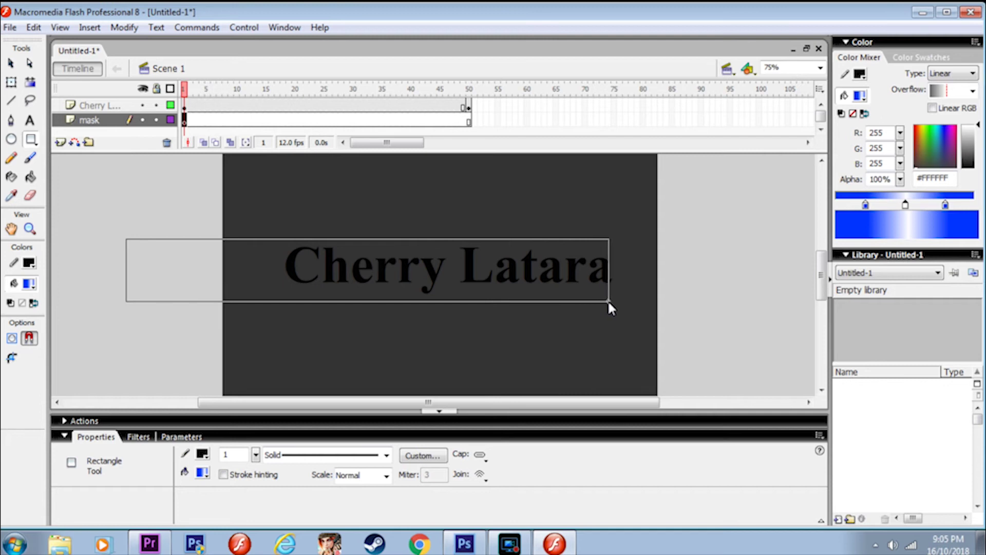
pyautogui.moveTo(458, 298); pyautogui.dragTo(659, 305)
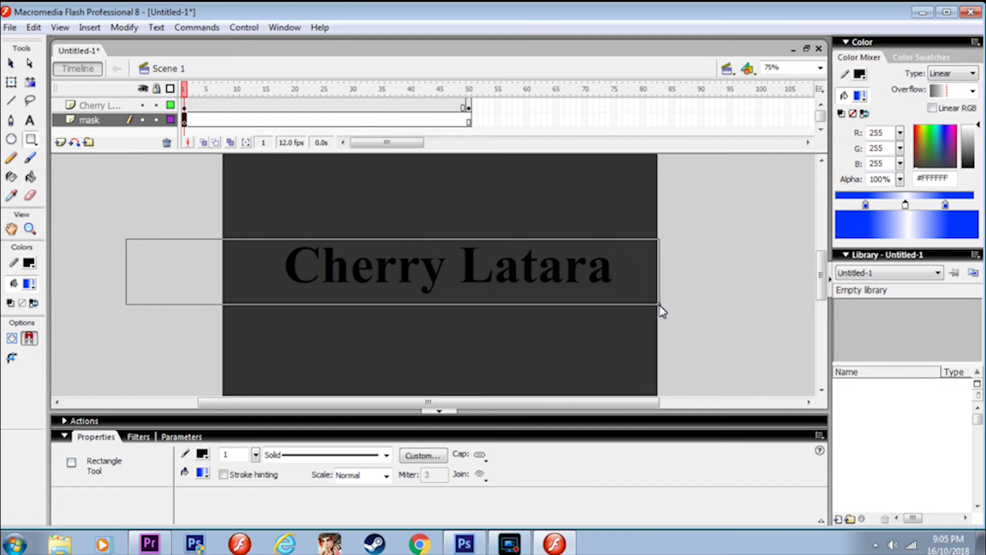
pyautogui.moveTo(660, 305); pyautogui.dragTo(812, 300)
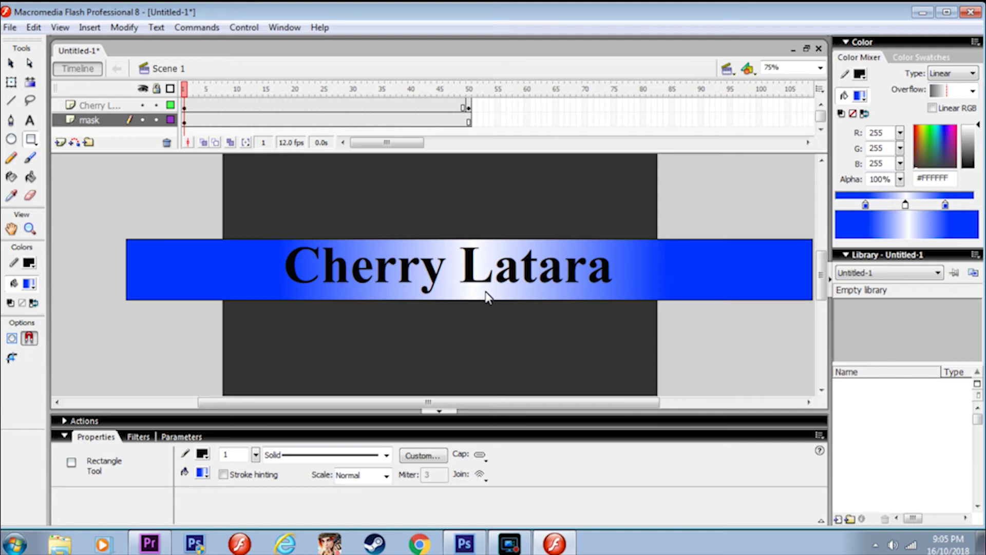
pyautogui.moveTo(393, 405); pyautogui.dragTo(416, 406)
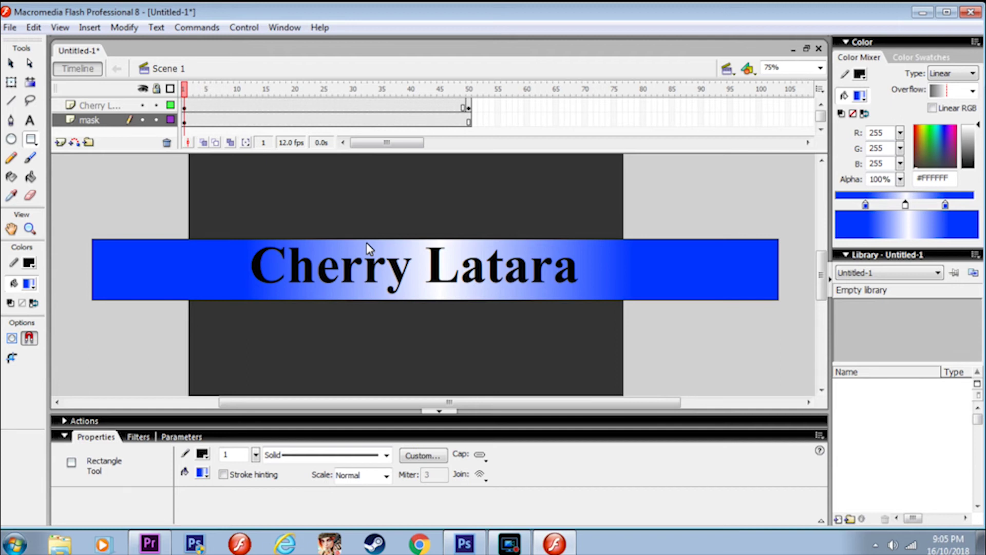
# Use Gradient Transform to narrow the bar's gradient and rotate it to a diagonal angle.
pyautogui.click(31, 82)
pyautogui.click(715, 285)
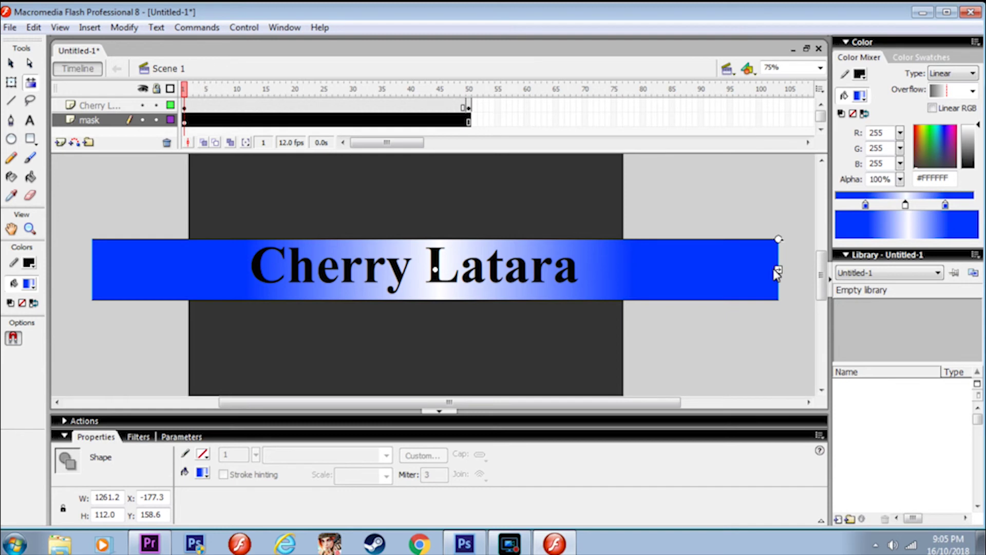
pyautogui.moveTo(779, 272); pyautogui.dragTo(592, 283)
pyautogui.moveTo(593, 241); pyautogui.dragTo(627, 241)
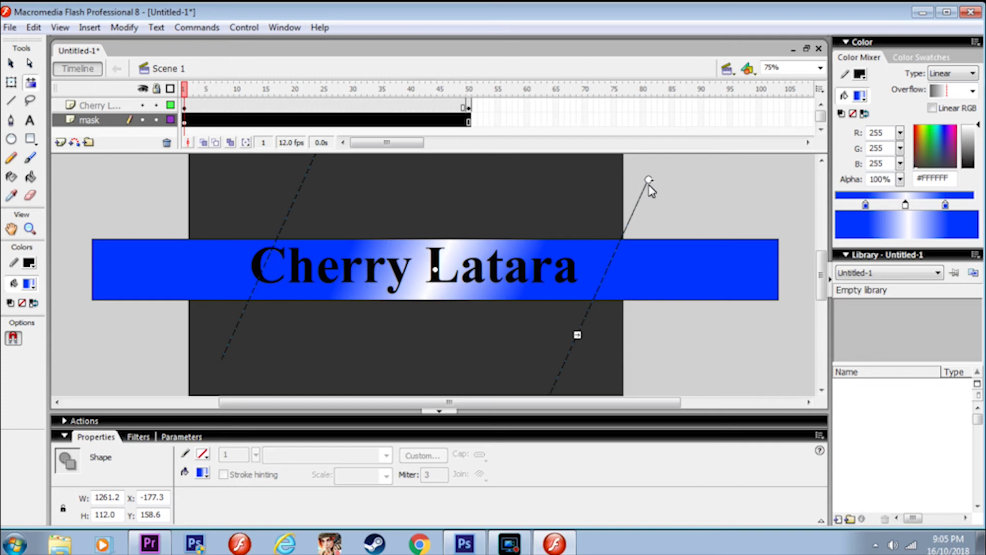
pyautogui.moveTo(649, 180); pyautogui.dragTo(654, 178)
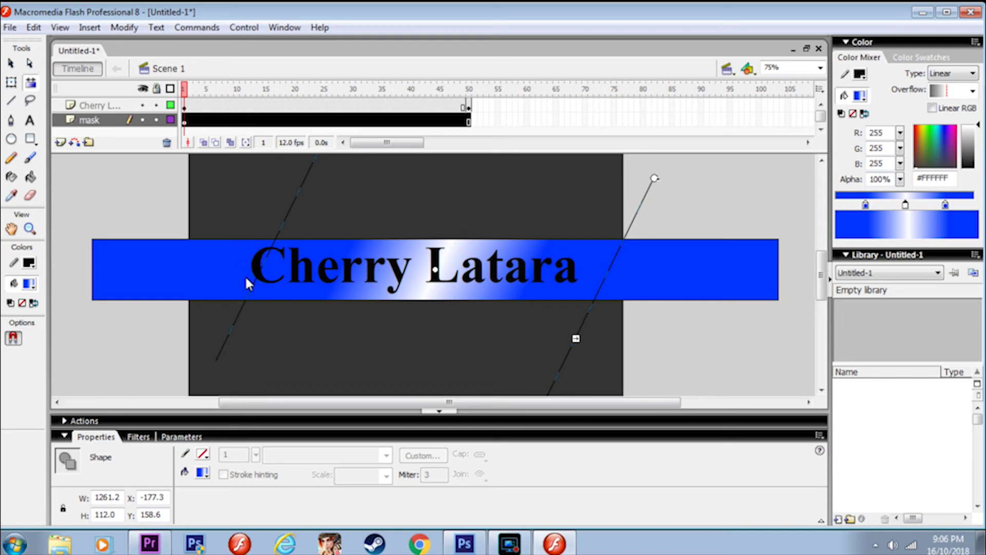
# Drag the gradient bar left with Free Transform so its white band precedes the text.
pyautogui.click(8, 85)
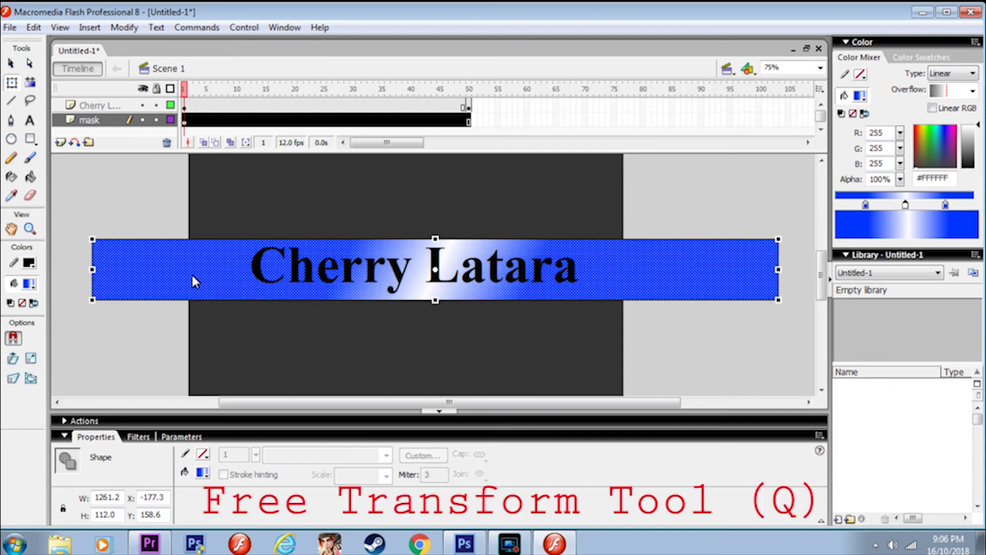
pyautogui.moveTo(212, 289); pyautogui.dragTo(57, 287)
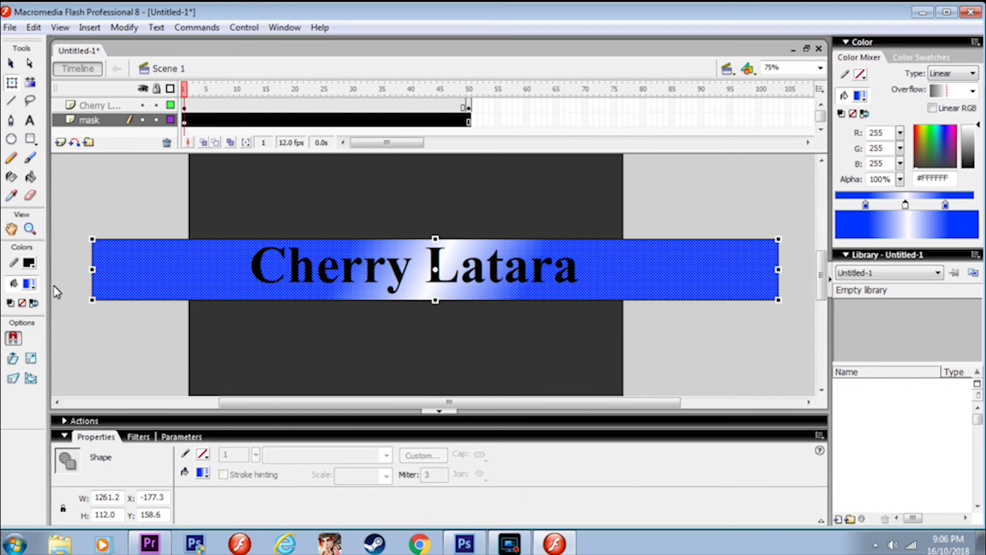
pyautogui.moveTo(178, 272)
pyautogui.mouseDown()
pyautogui.moveTo(88, 277)
pyautogui.moveTo(114, 278)
pyautogui.mouseUp()
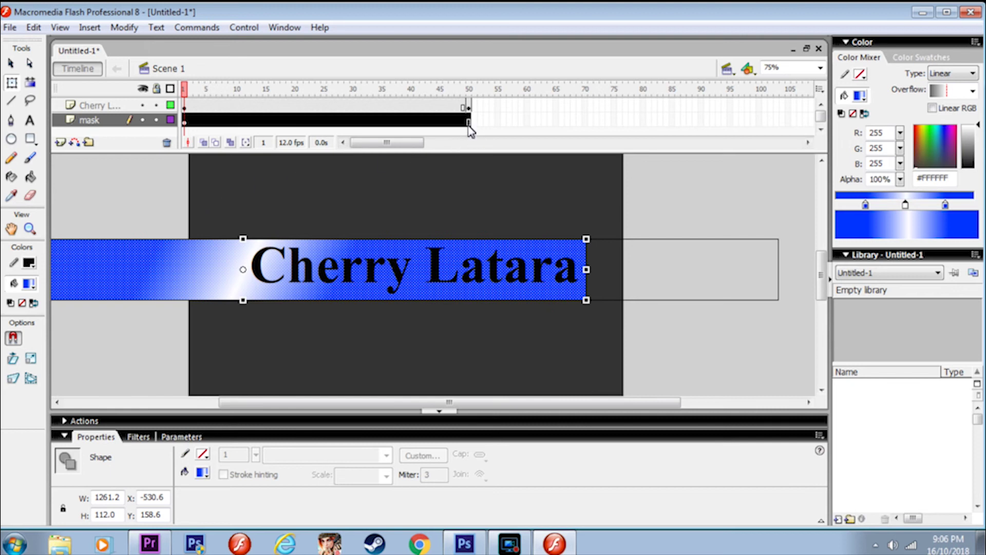
# Add a frame 50 keyframe with the gradient bar moved right, its white band past the text.
pyautogui.click(184, 121)
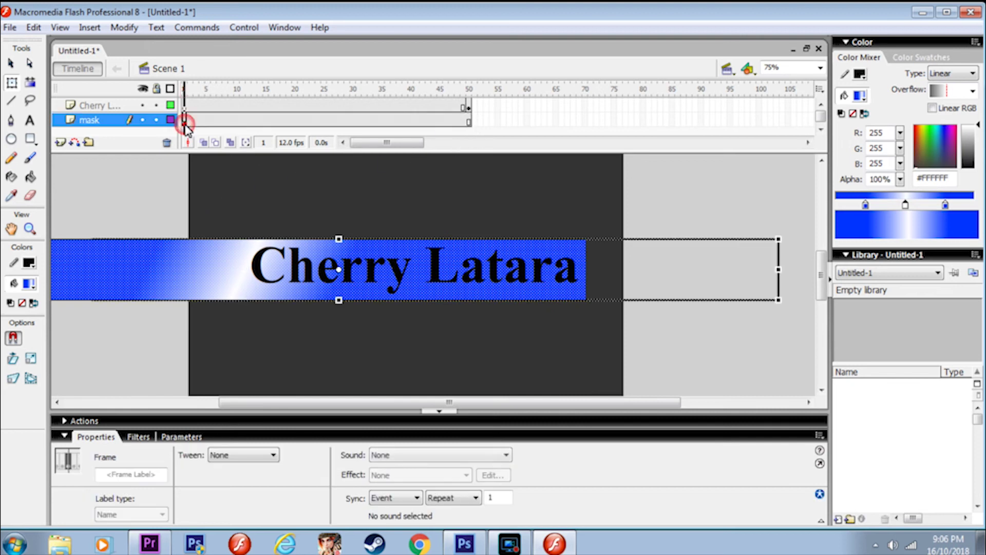
pyautogui.click(468, 120)
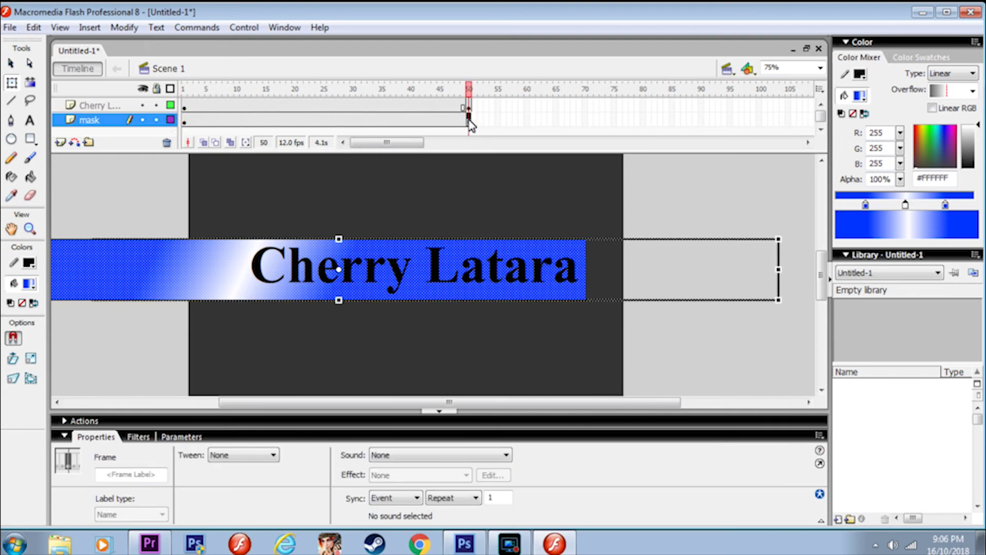
pyautogui.press('F6')
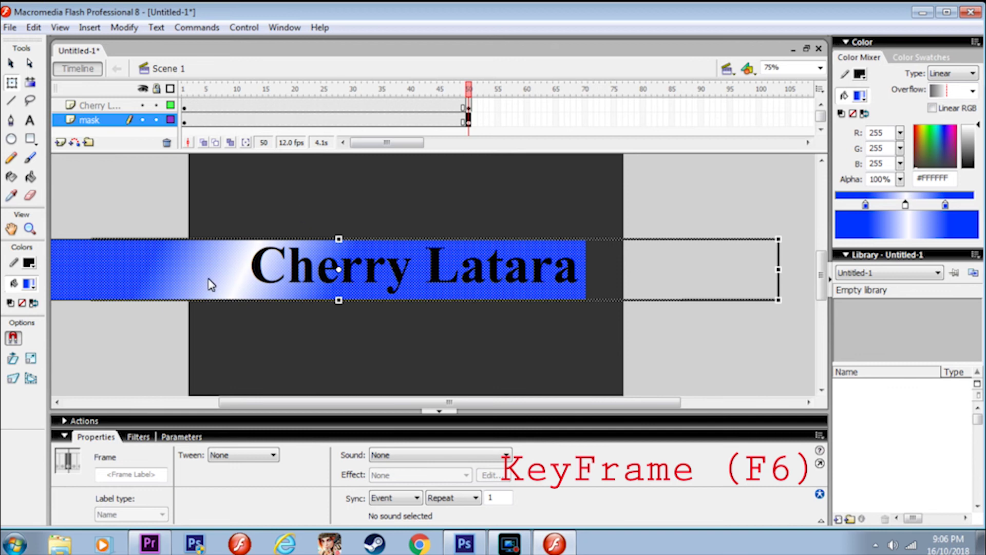
pyautogui.click(132, 291)
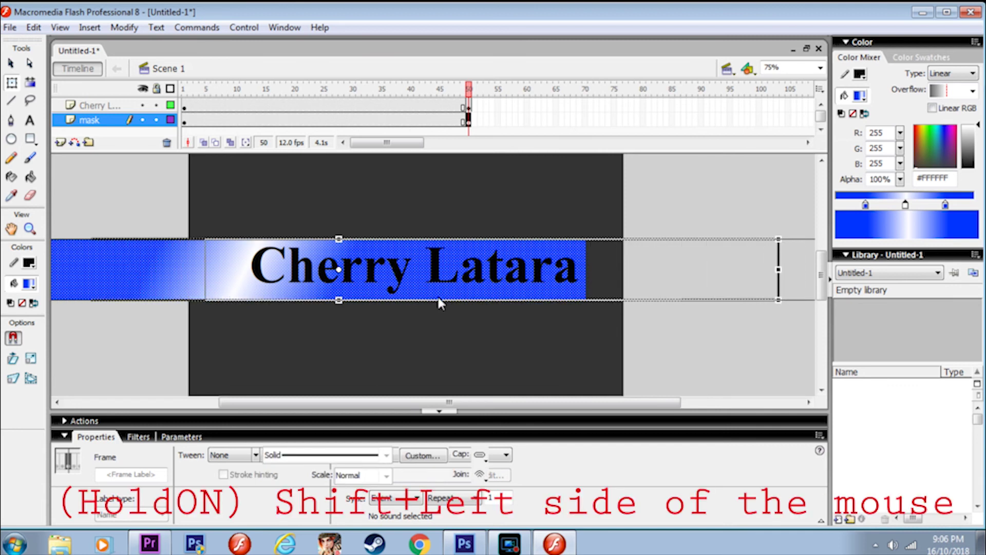
pyautogui.moveTo(333, 294); pyautogui.dragTo(459, 298)
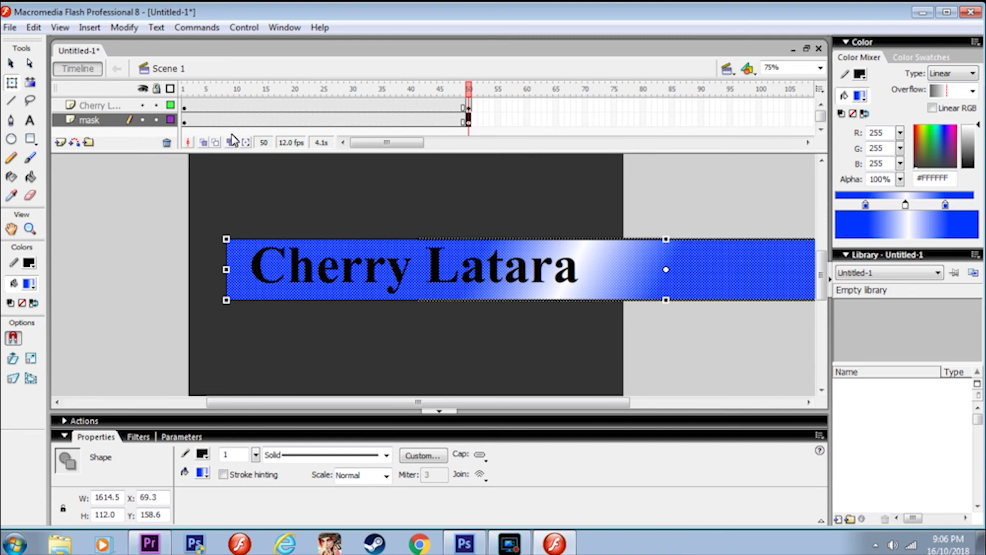
# Motion-tween the mask layer so the gradient bar slides from its frame 1 position to frame 50.
pyautogui.click(184, 123)
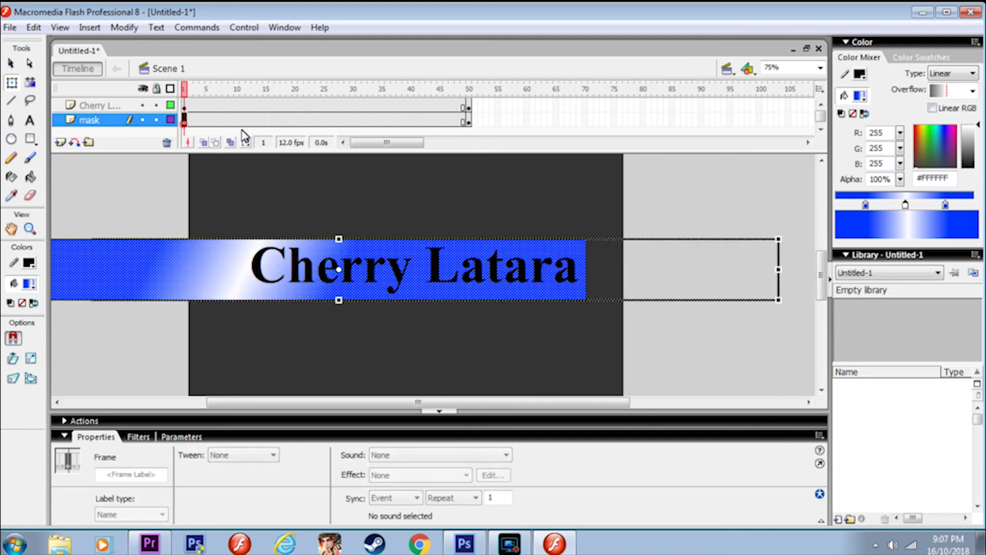
pyautogui.click(468, 122)
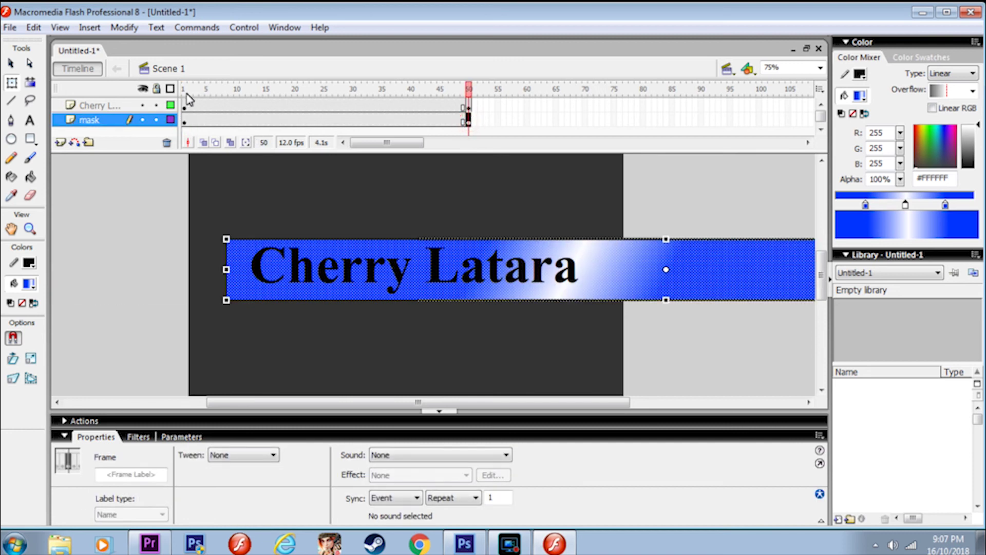
pyautogui.click(324, 121)
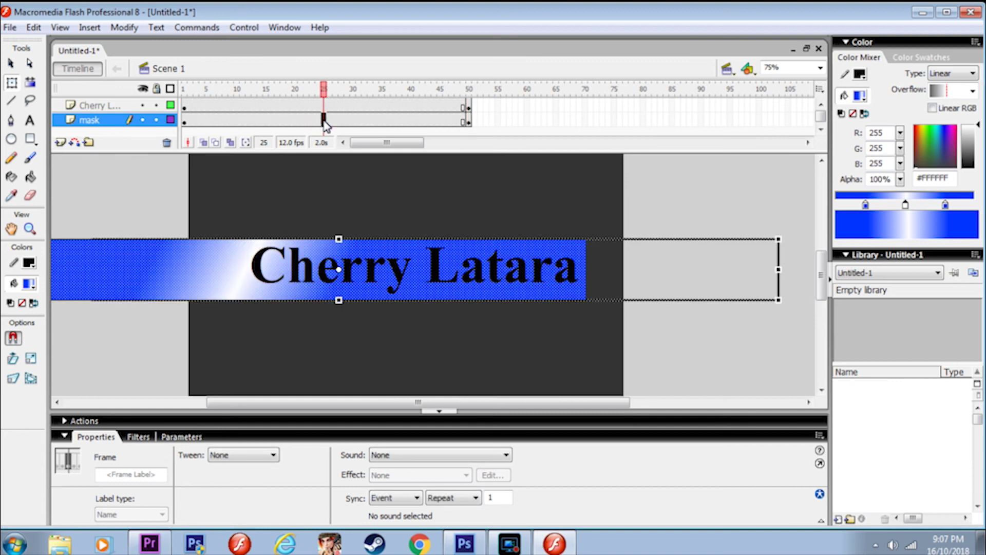
pyautogui.rightClick(323, 122)
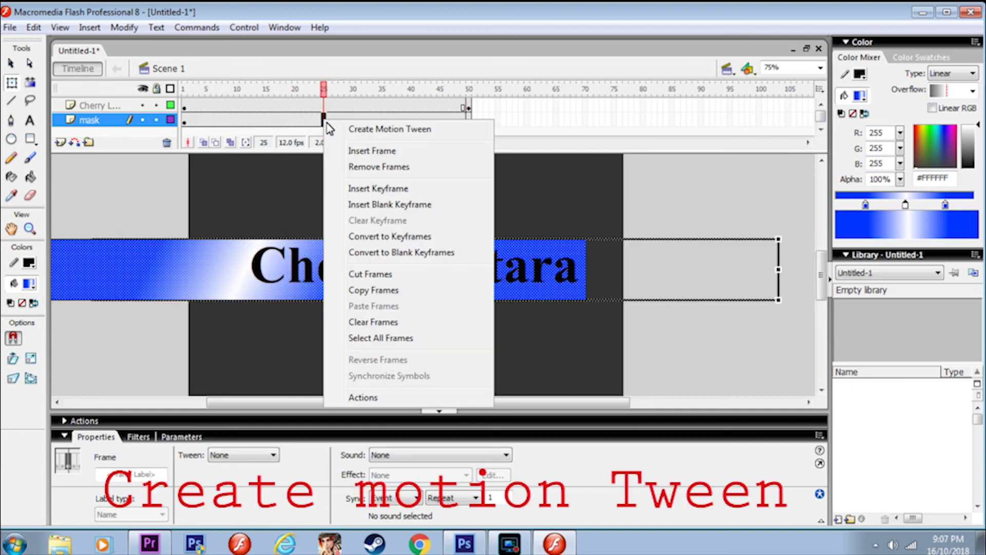
pyautogui.click(366, 131)
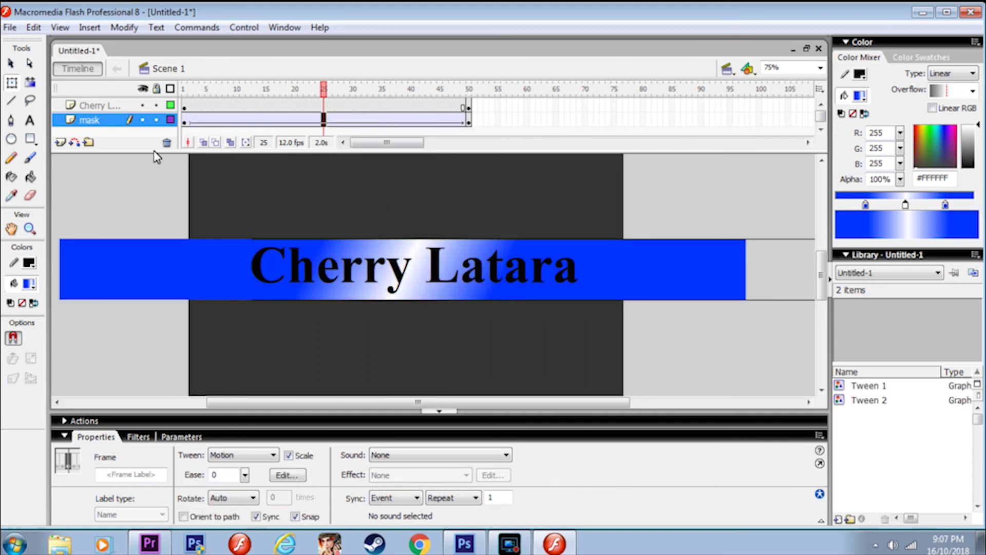
pyautogui.click(100, 106)
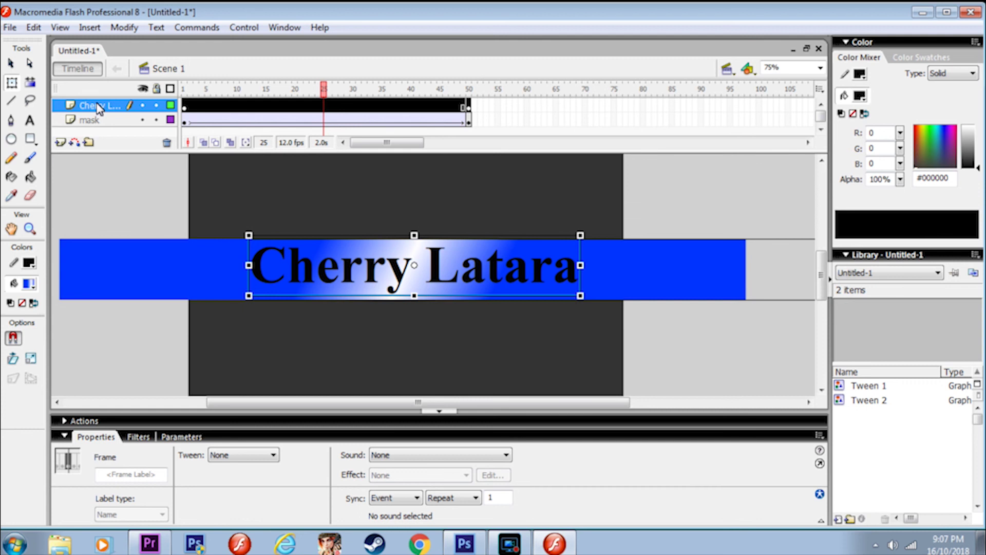
# Make the Cherry Latara layer a mask over the gradient bar and scrub to preview the shine.
pyautogui.rightClick(100, 108)
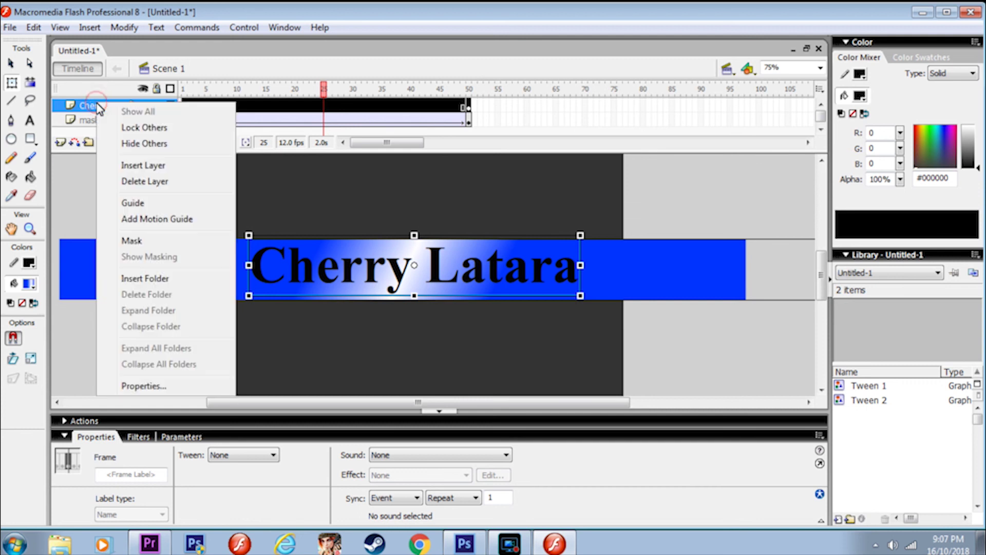
pyautogui.click(161, 242)
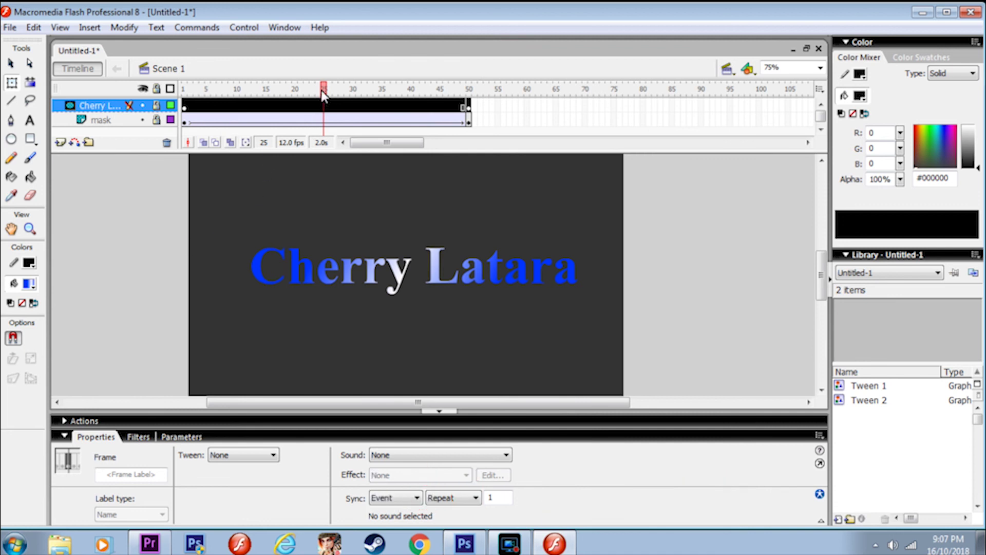
pyautogui.click(303, 92)
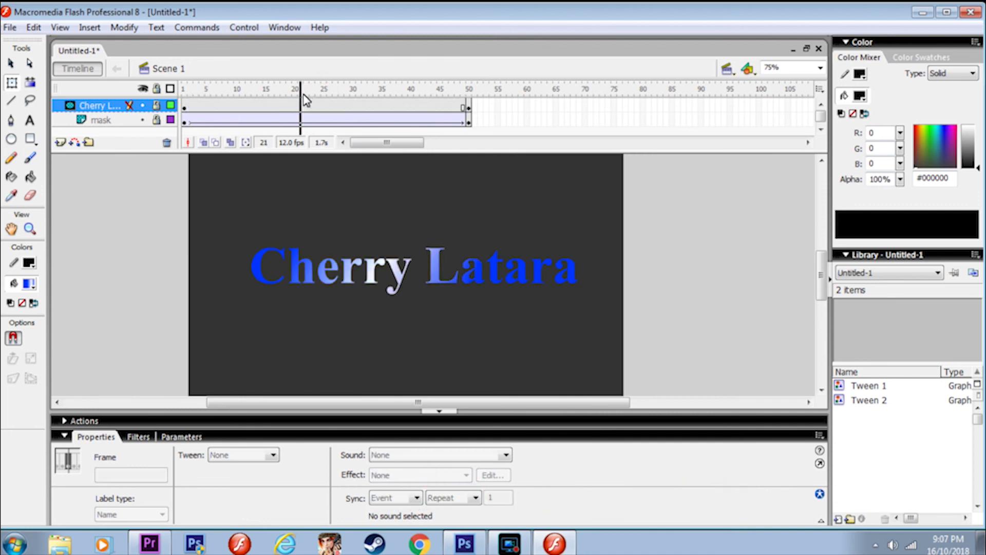
pyautogui.moveTo(303, 98)
pyautogui.mouseDown()
pyautogui.moveTo(182, 97)
pyautogui.moveTo(469, 126)
pyautogui.moveTo(392, 160)
pyautogui.moveTo(500, 157)
pyautogui.mouseUp()
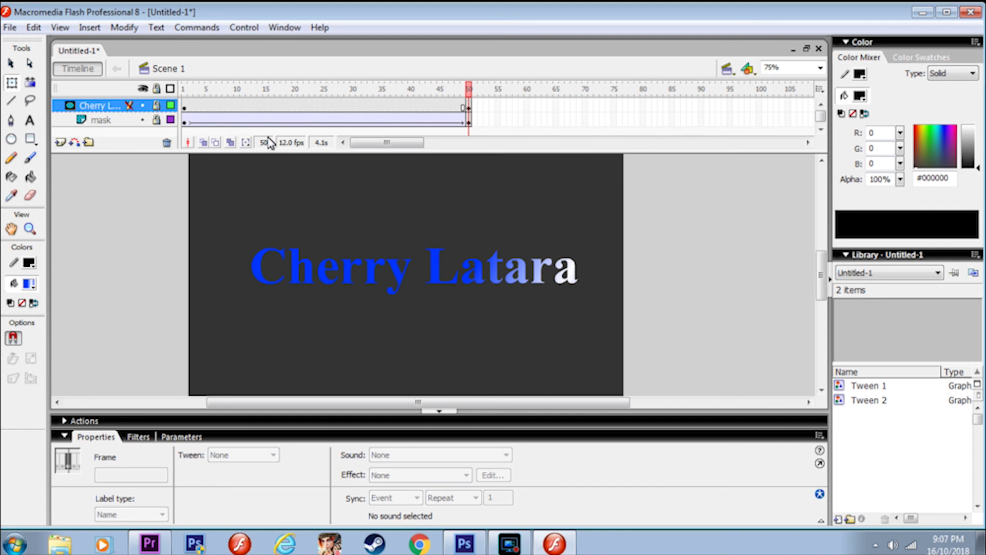
# Test the movie in the Flash Player via Control > Test Movie.
pyautogui.click(245, 28)
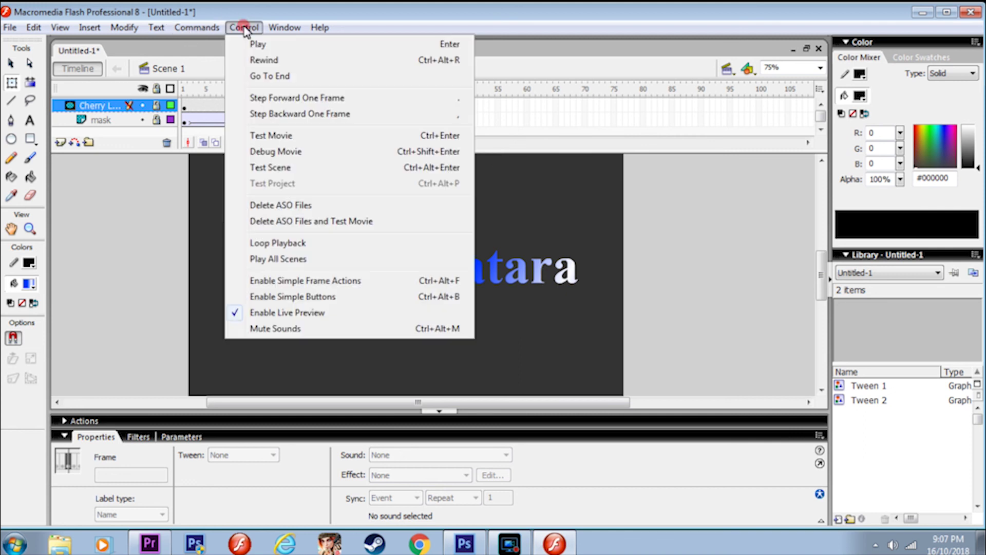
pyautogui.click(311, 142)
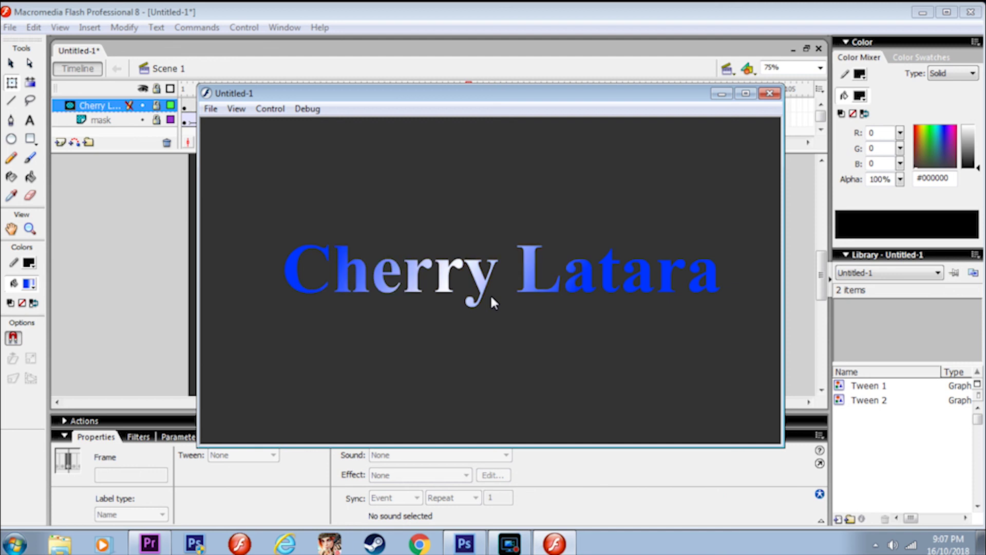